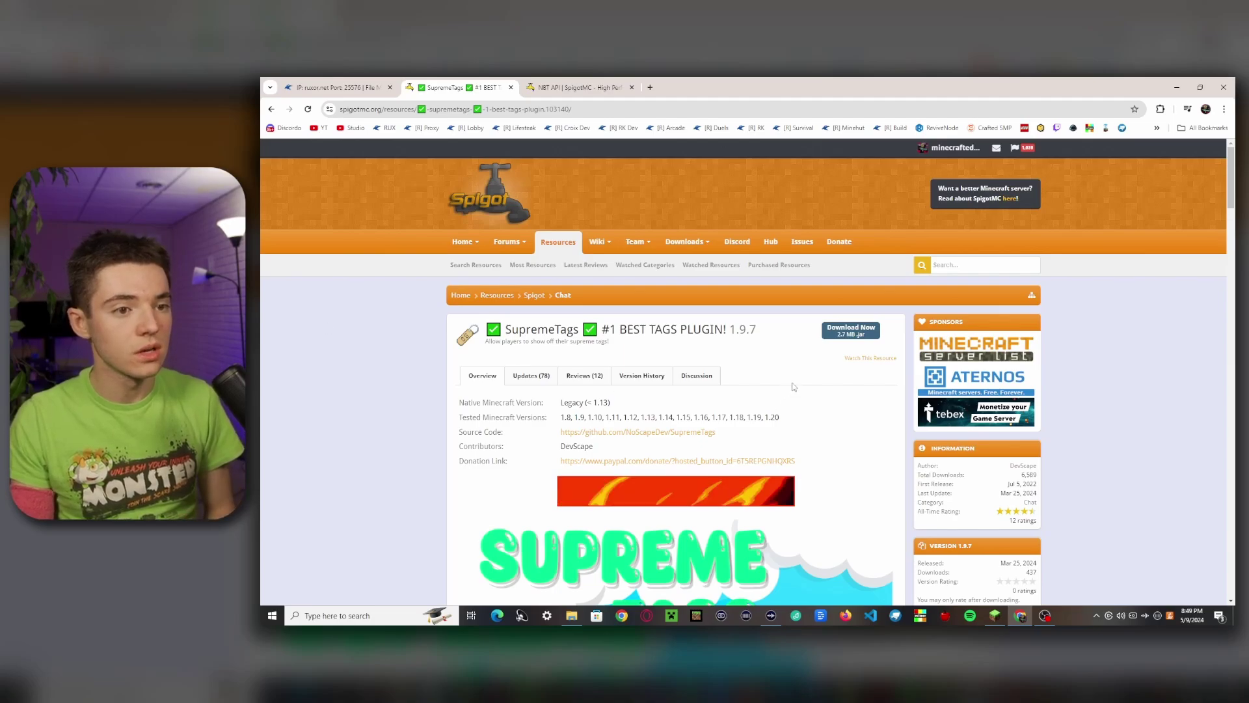
- Download the SupremeTags 1.9.7 jar from SpigotMC and NBT-API 2.12.4 from Modrinth
left_click(842, 335)
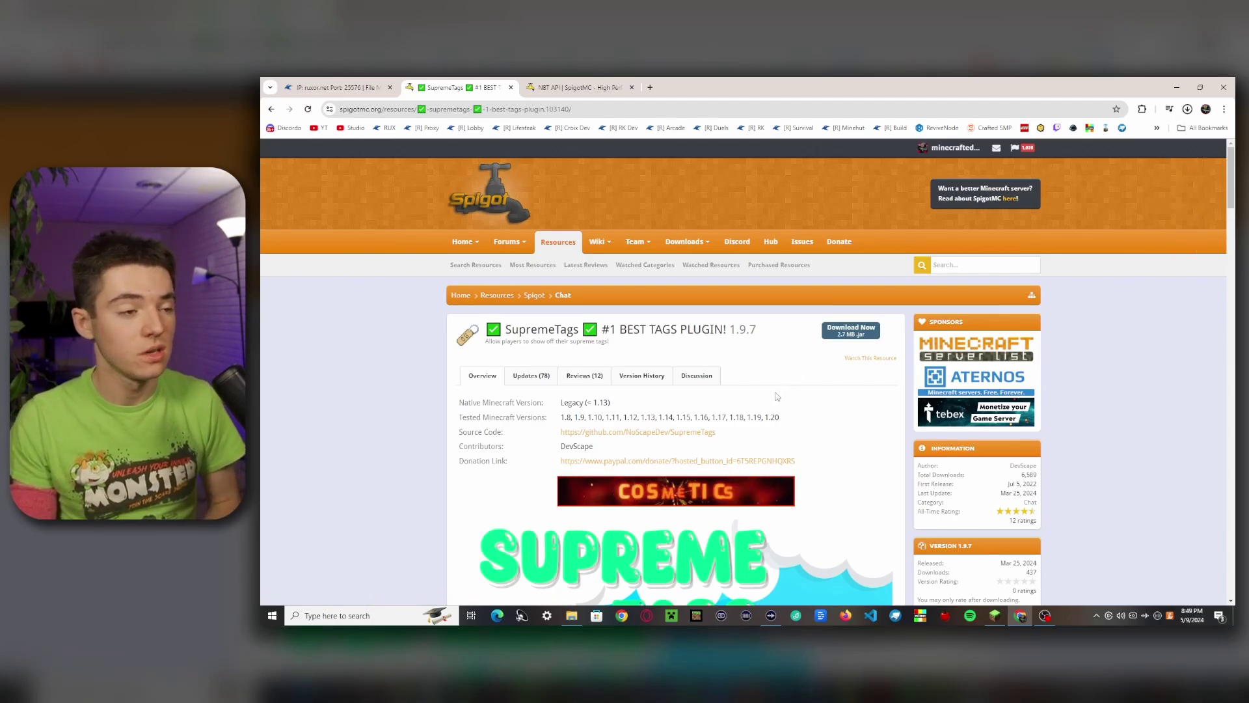
key("ctrl+Tab")
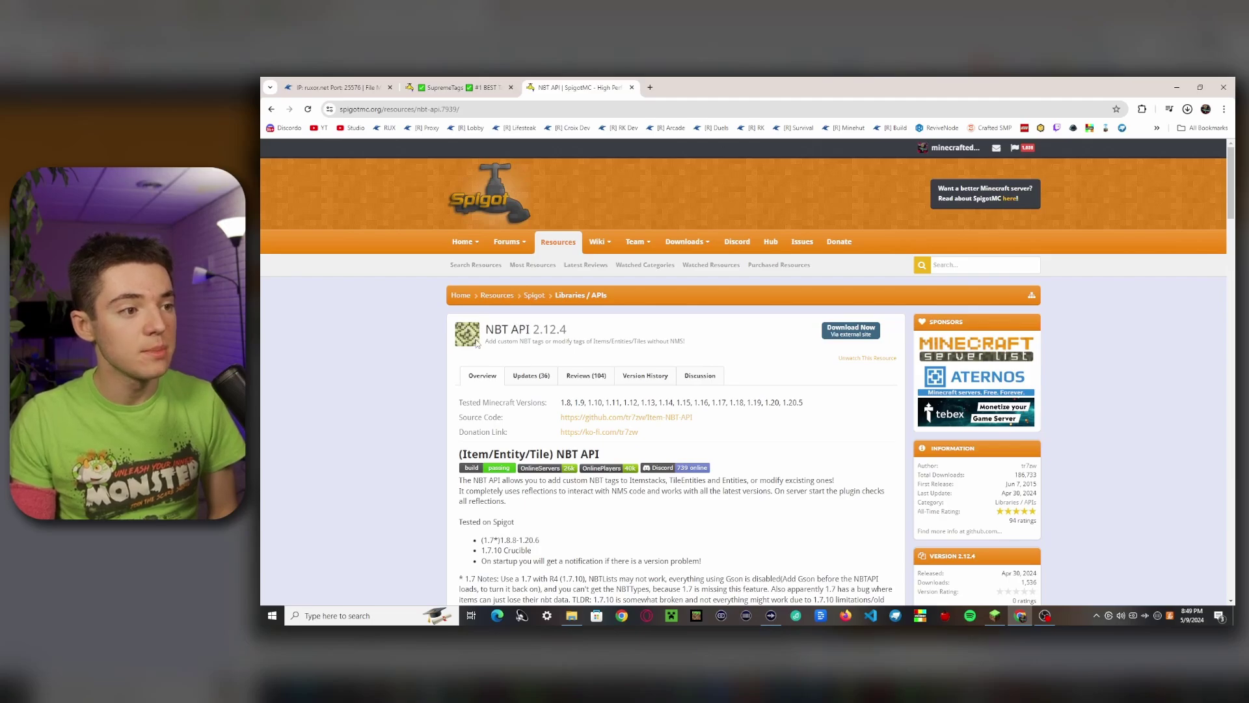
left_click(864, 332)
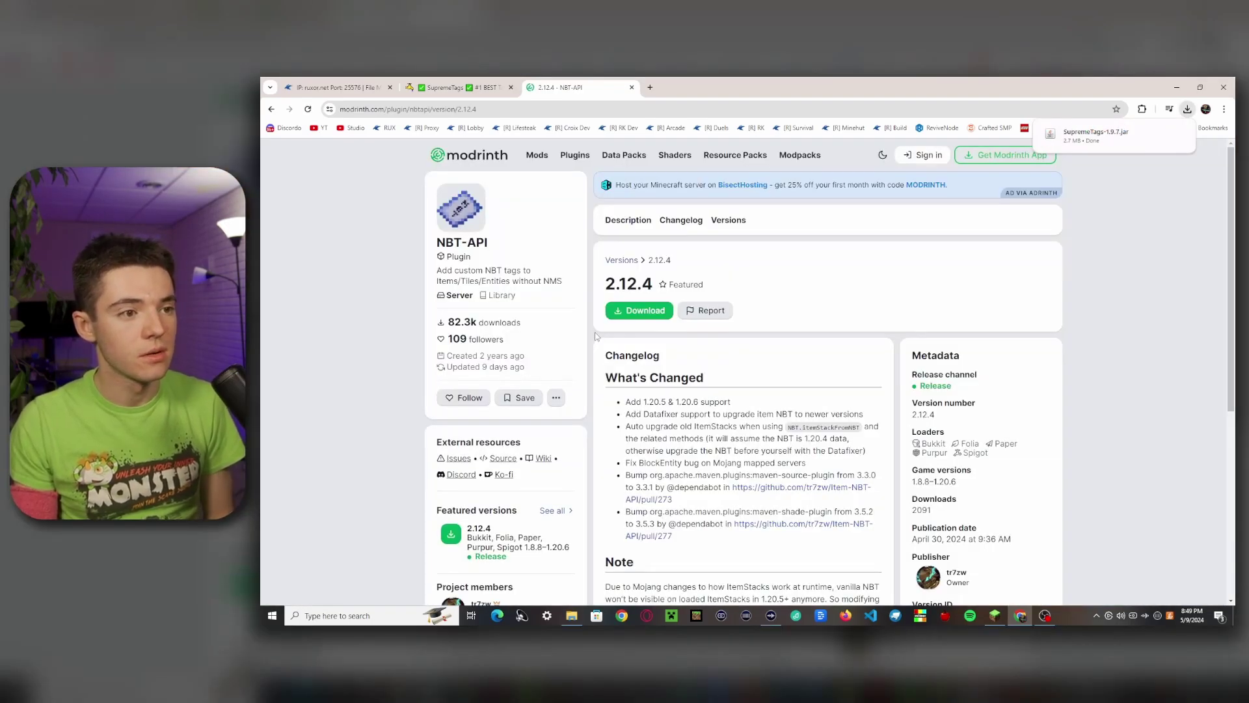
left_click(627, 312)
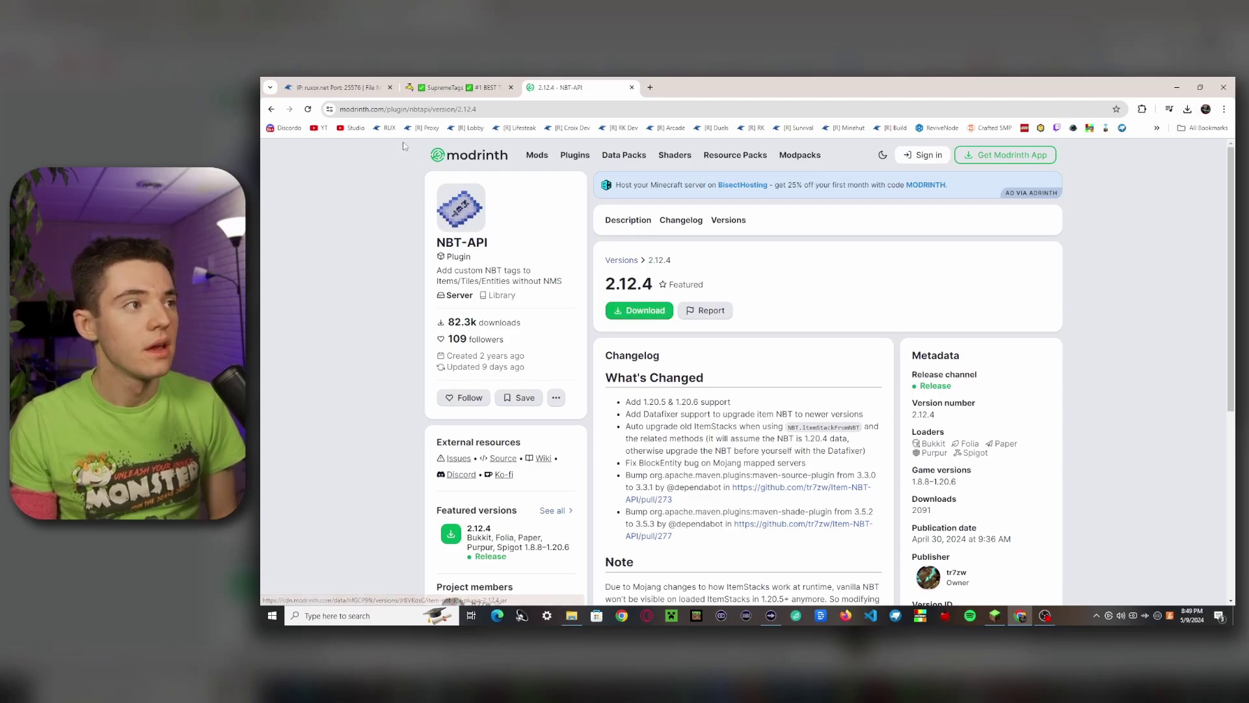
left_click(368, 84)
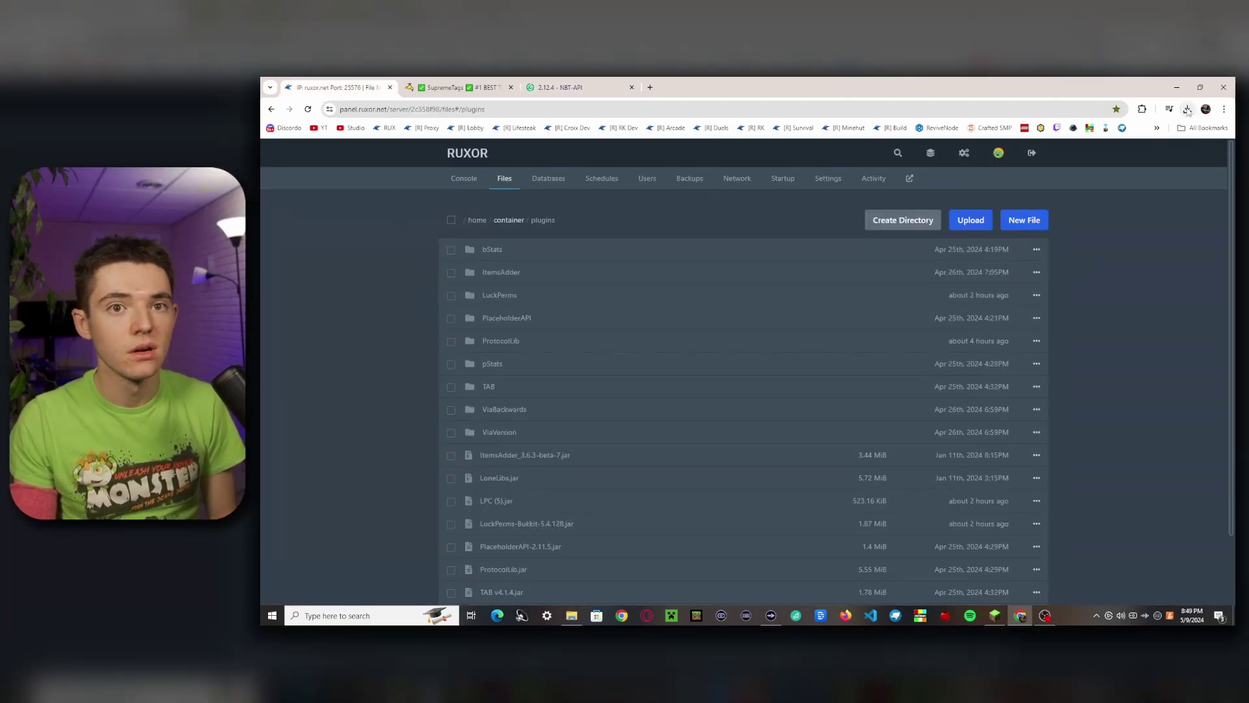
- Keep the blocked NBT-API download and upload the jar into the server's plugins folder
left_click(1171, 154)
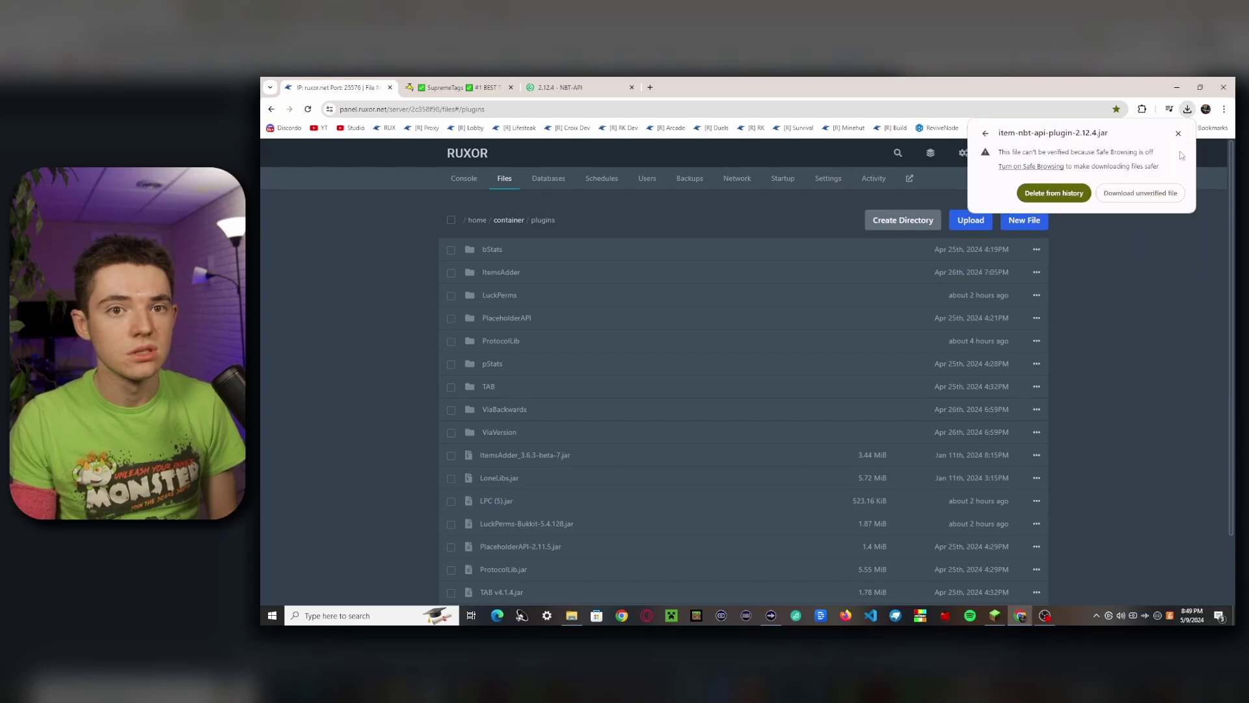
left_click(1129, 194)
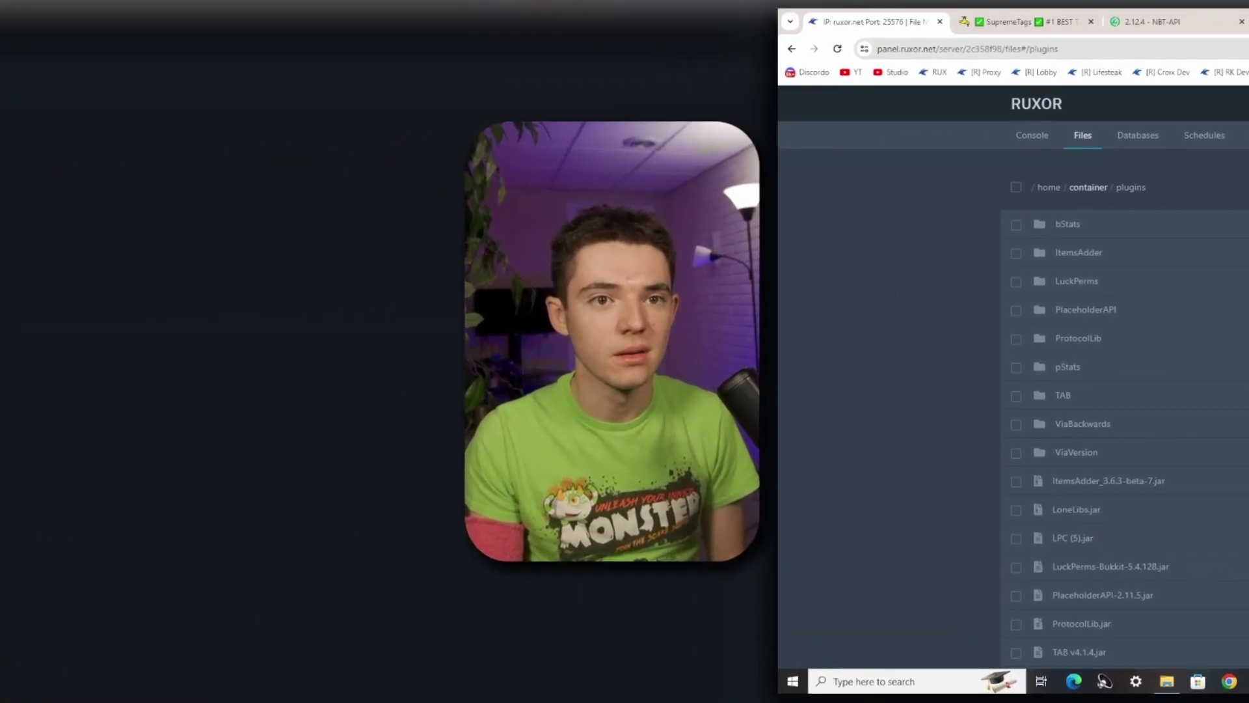
left_click_drag(1106, 155, 418, 290)
- Check the plugins folder listing, then restart the server from the Console
scroll(431, 250, "down", 2)
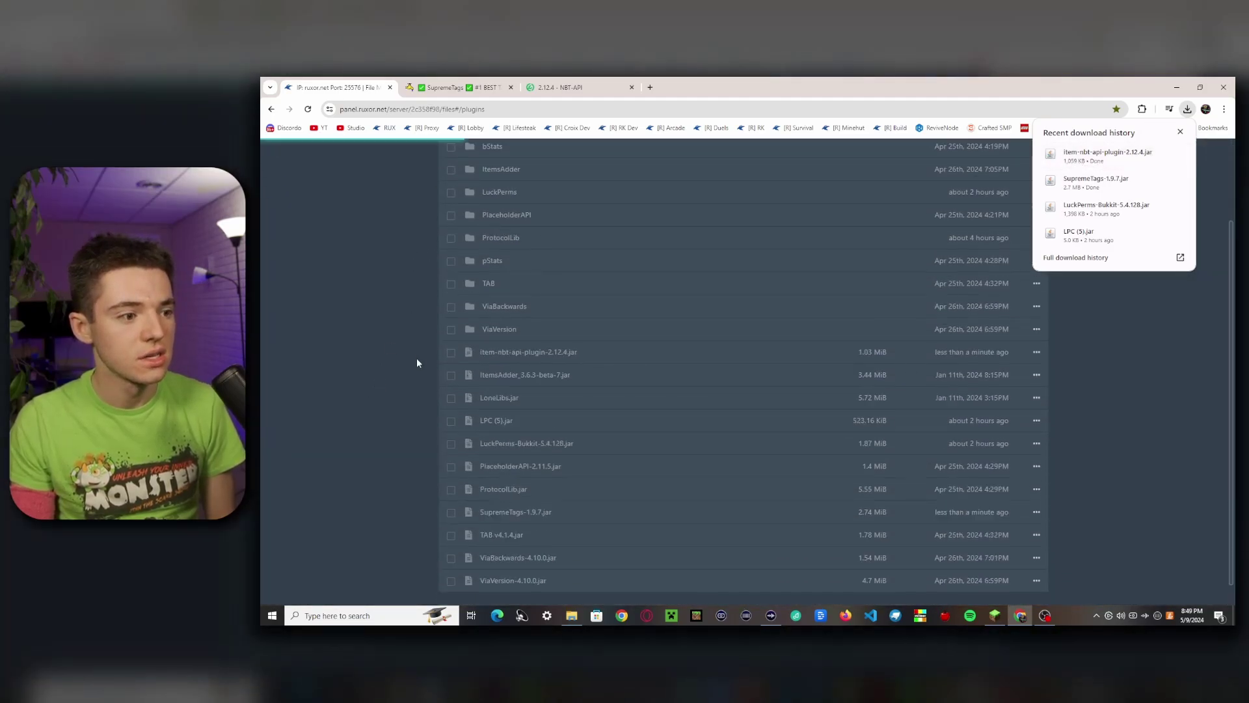
scroll(522, 464, "down", 3)
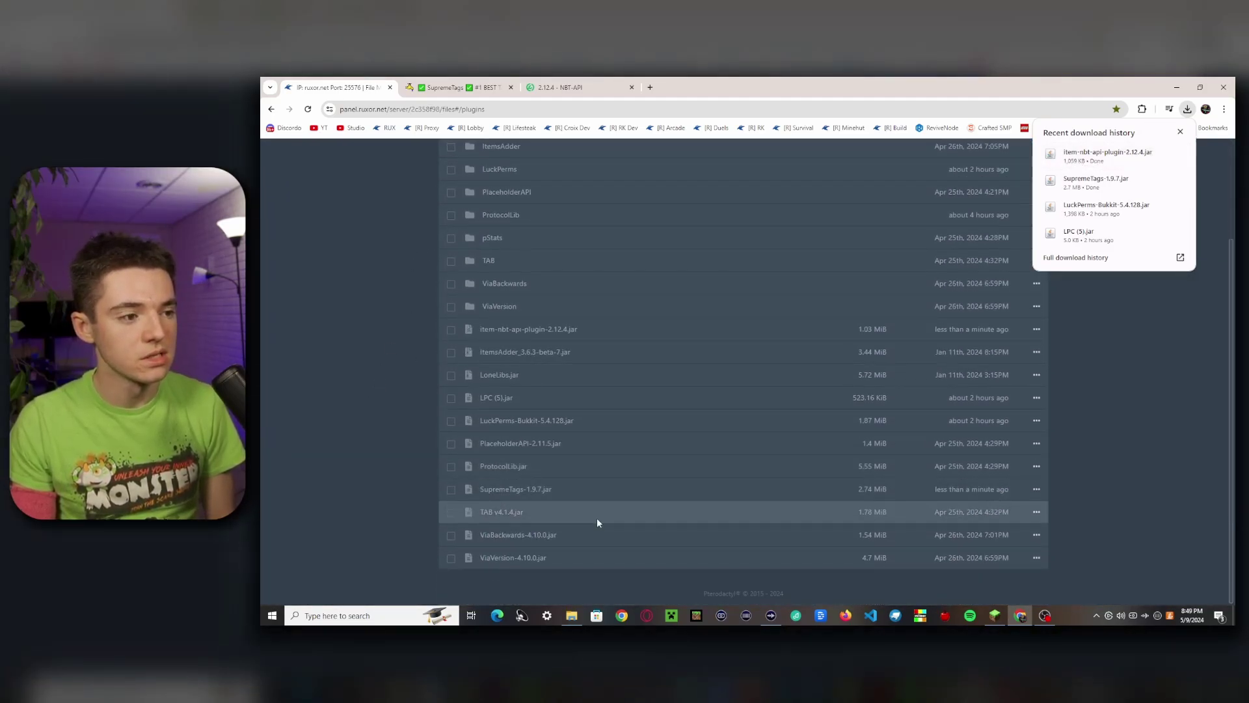
scroll(598, 442, "down", 3)
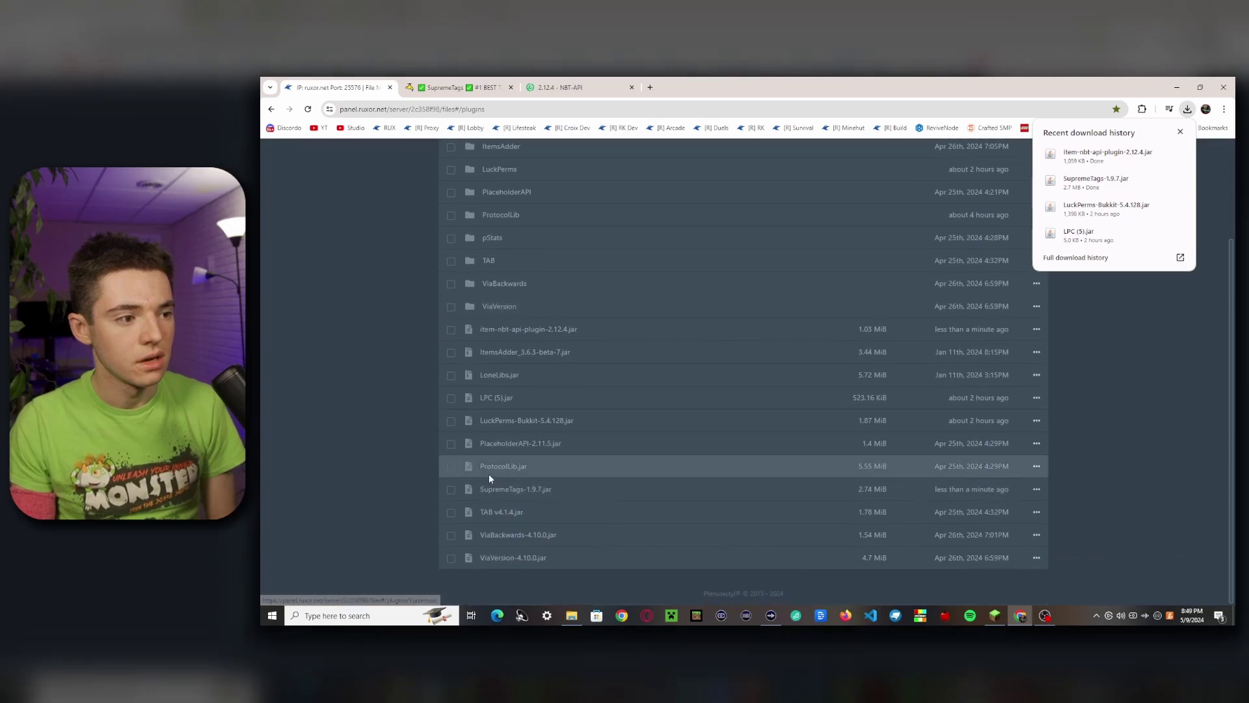
scroll(368, 335, "up", 5)
left_click(469, 179)
left_click(974, 220)
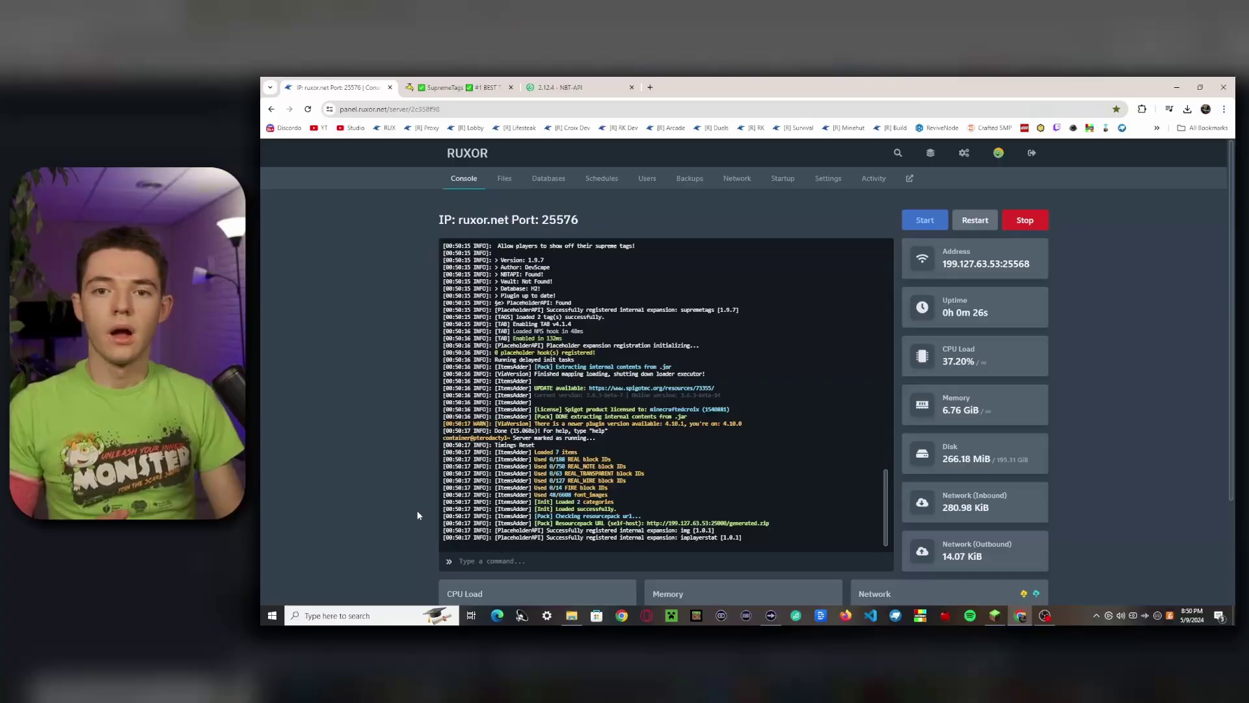
- Run pl in the console to list the 11 plugins, including SupremeTags and NBTAPI
left_click(481, 564)
type("pl")
key("Return")
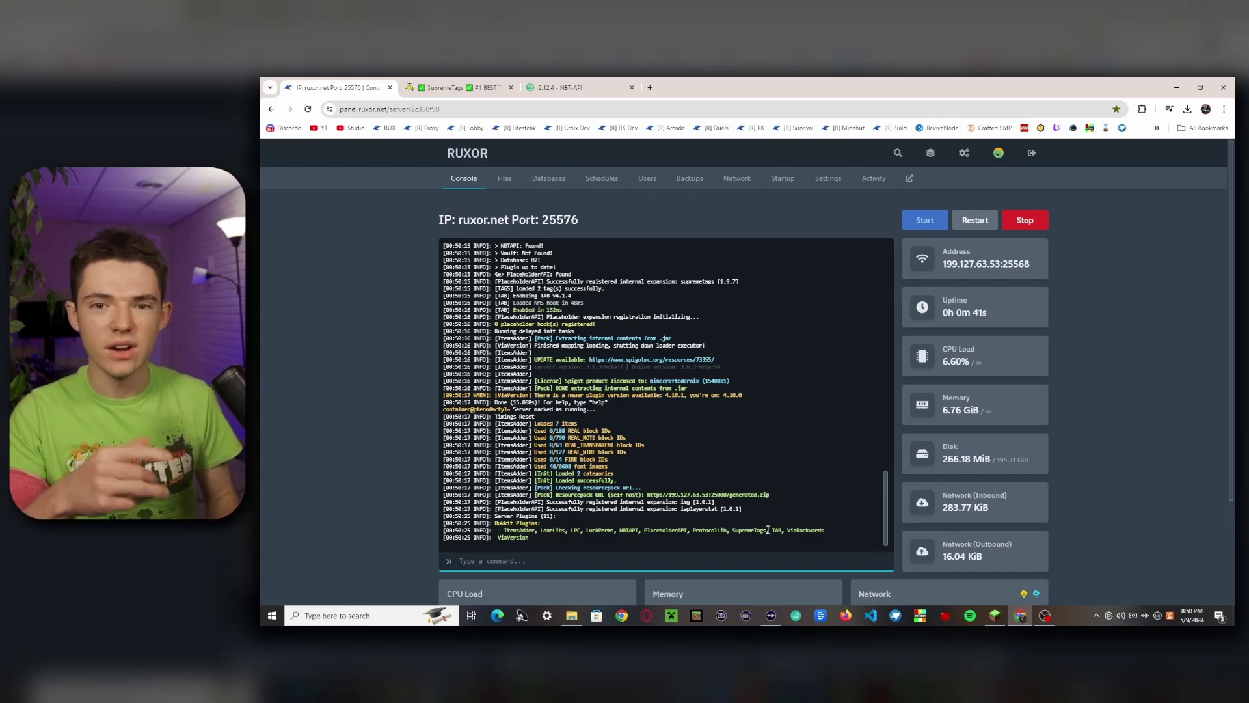
- Join the Ruxor server in Minecraft and pick the Santa tag from the /tags menu
left_click(995, 615)
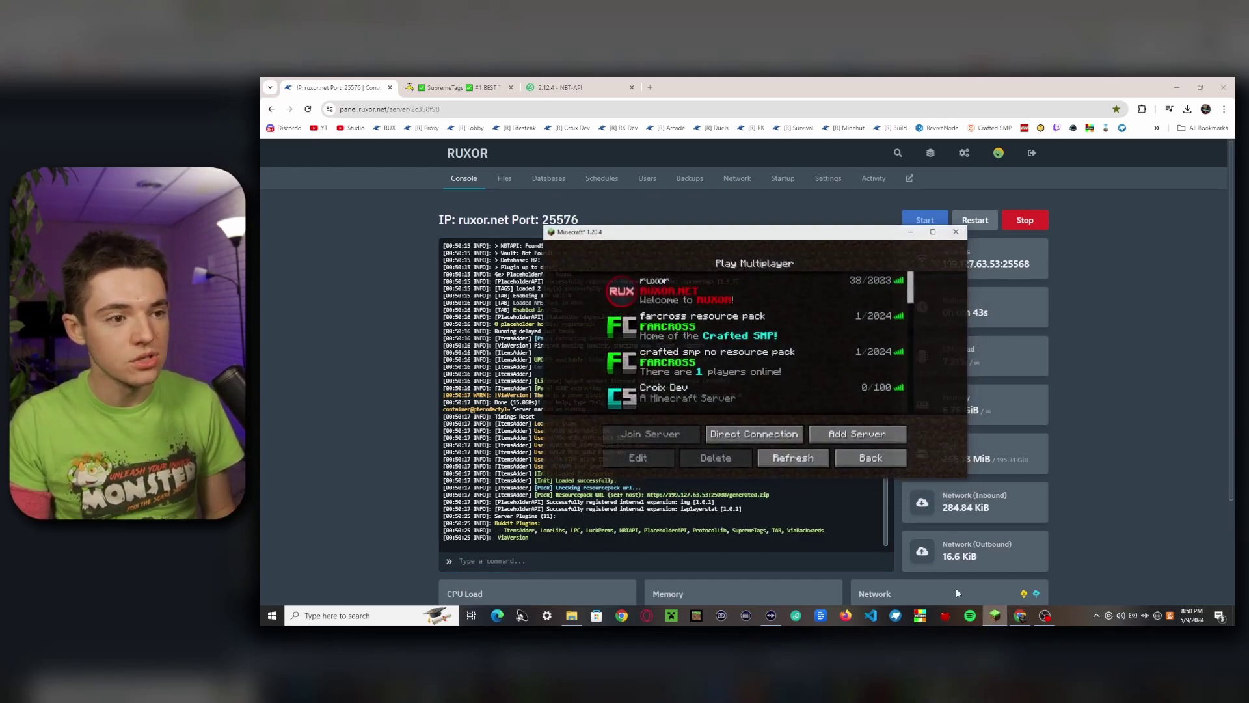
double_click(700, 392)
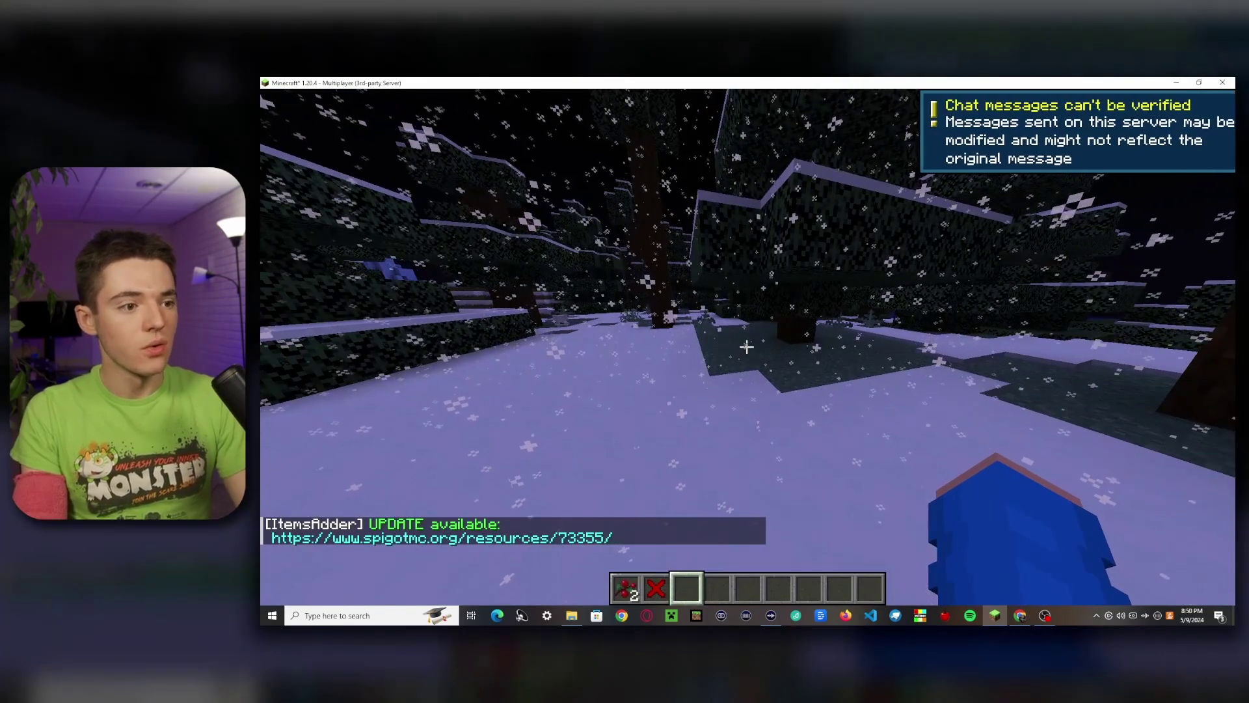
key("t")
key("Escape")
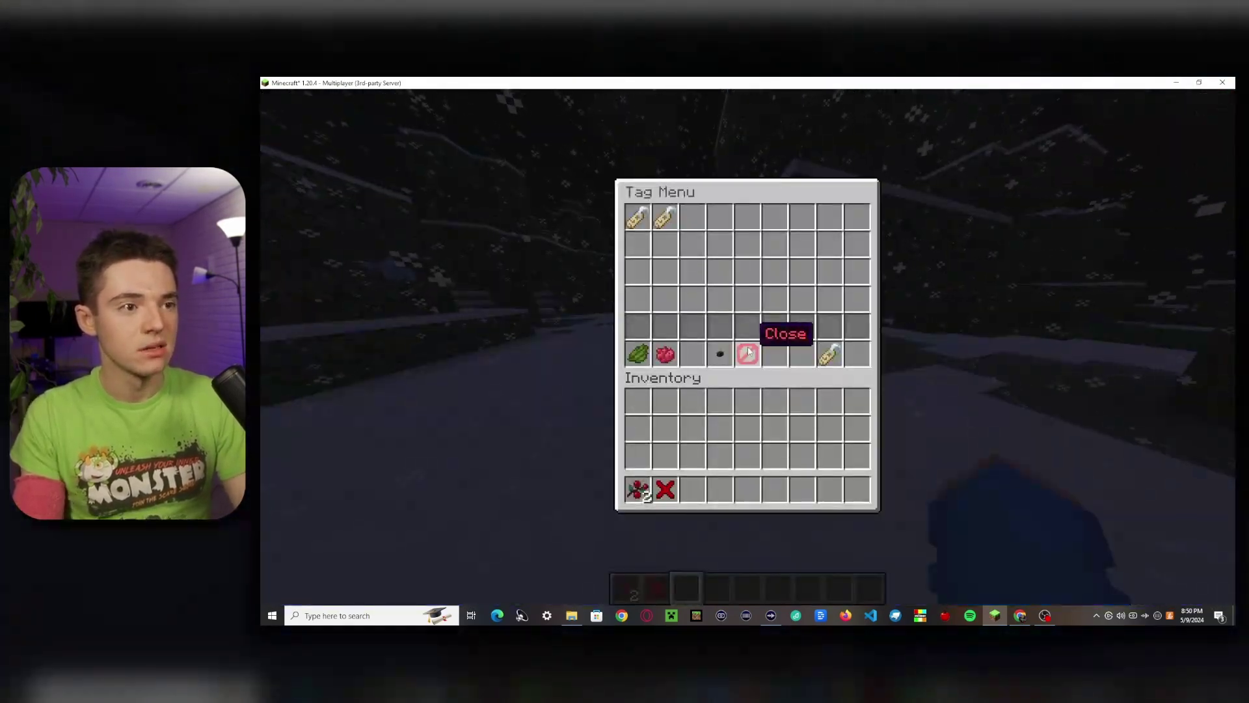
left_click(665, 219)
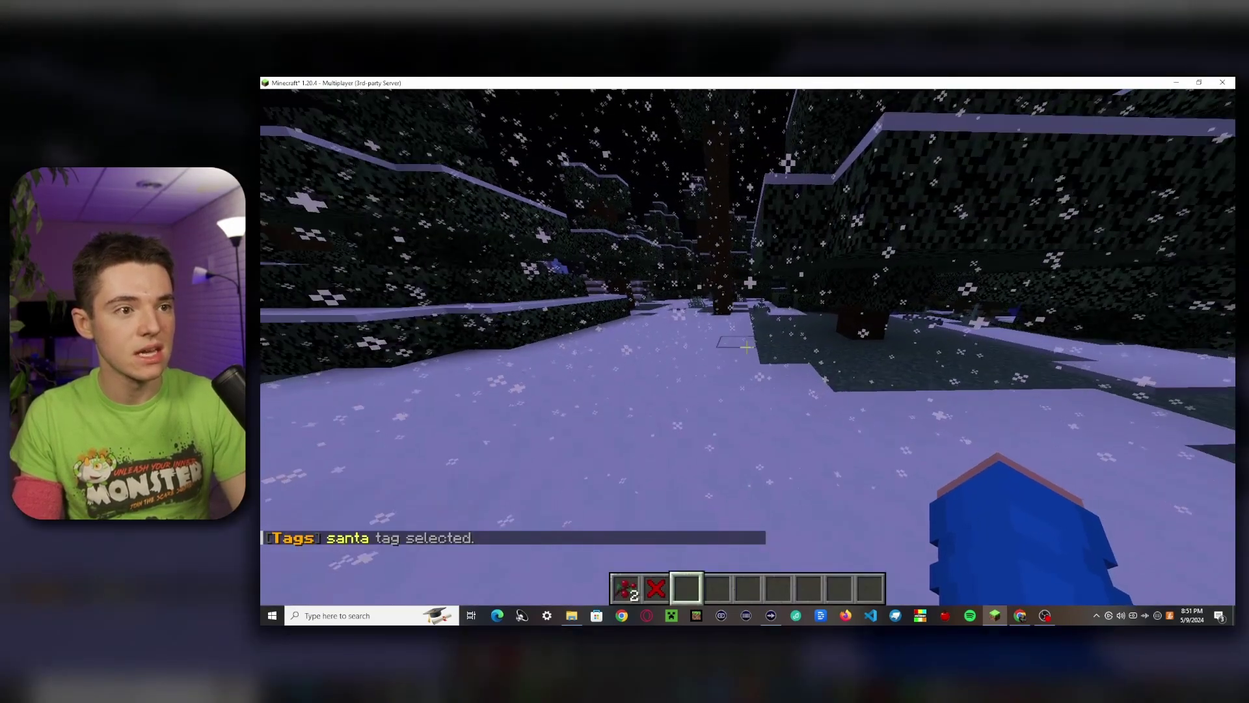
- Check the tab player list and send 'hi' in chat
key("Tab")
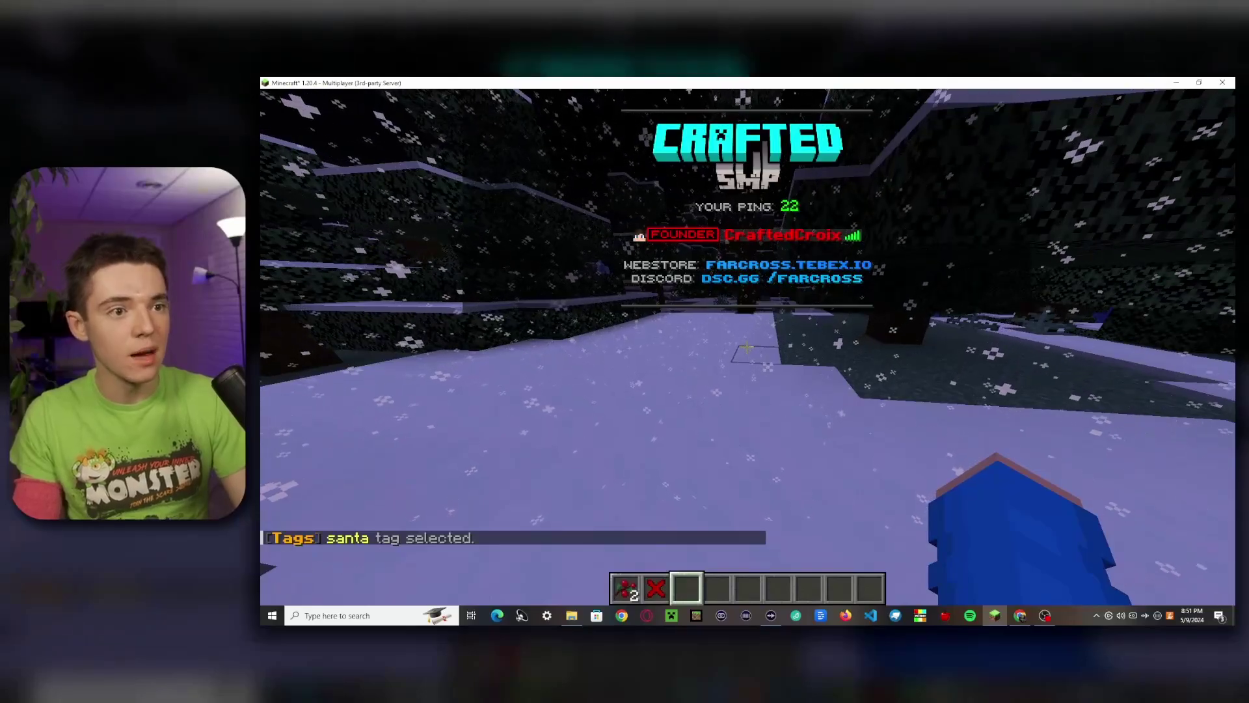
type("thi")
key("Return")
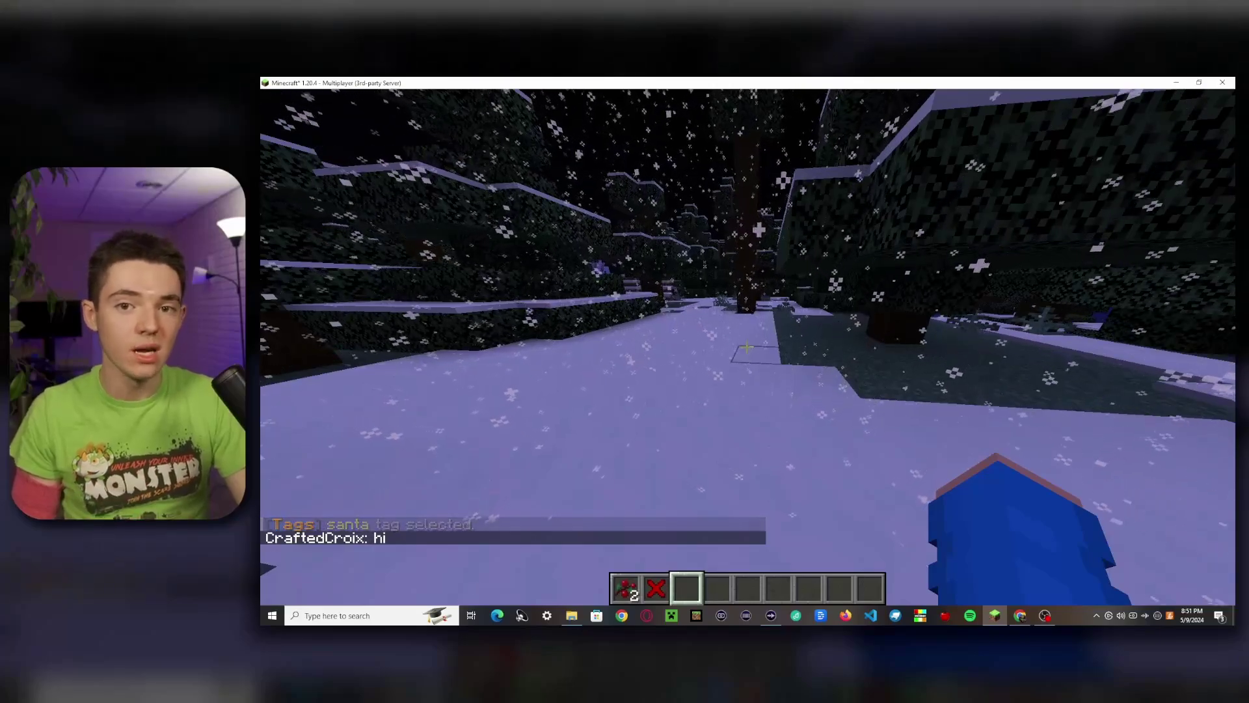
key("t")
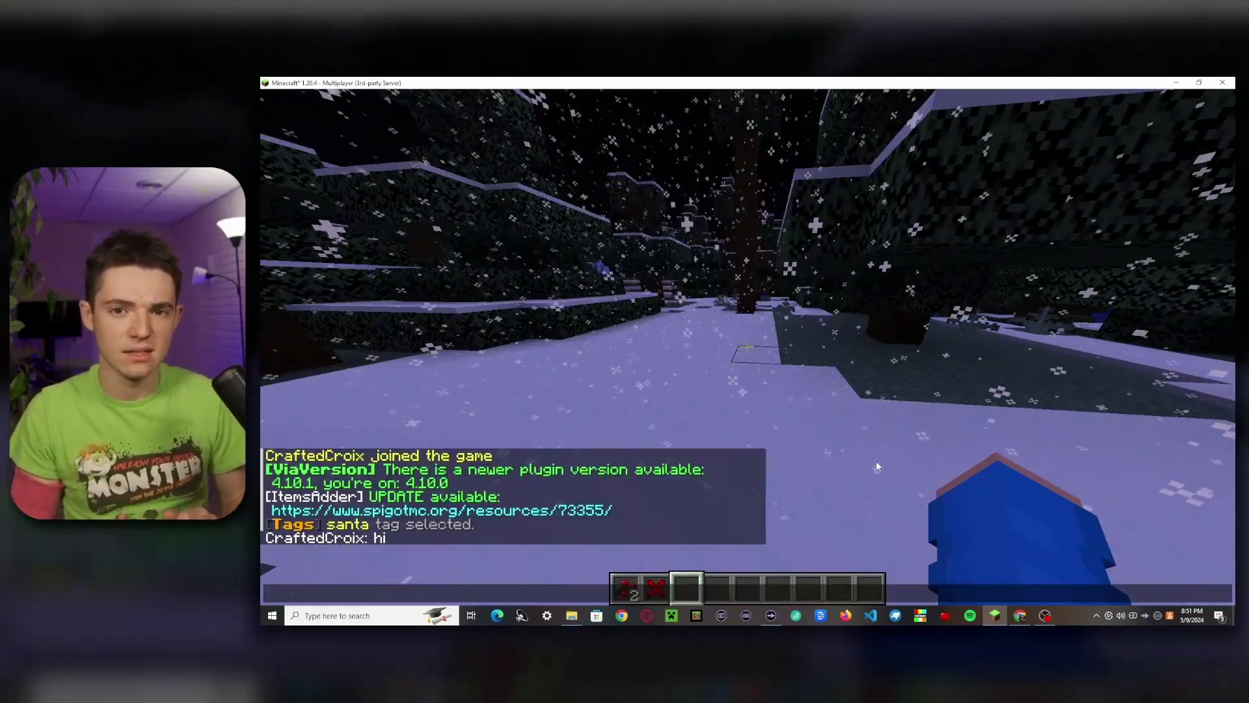
- Back in the server panel Files, open the plugins/LPC folder holding config.yml
key("alt+Tab")
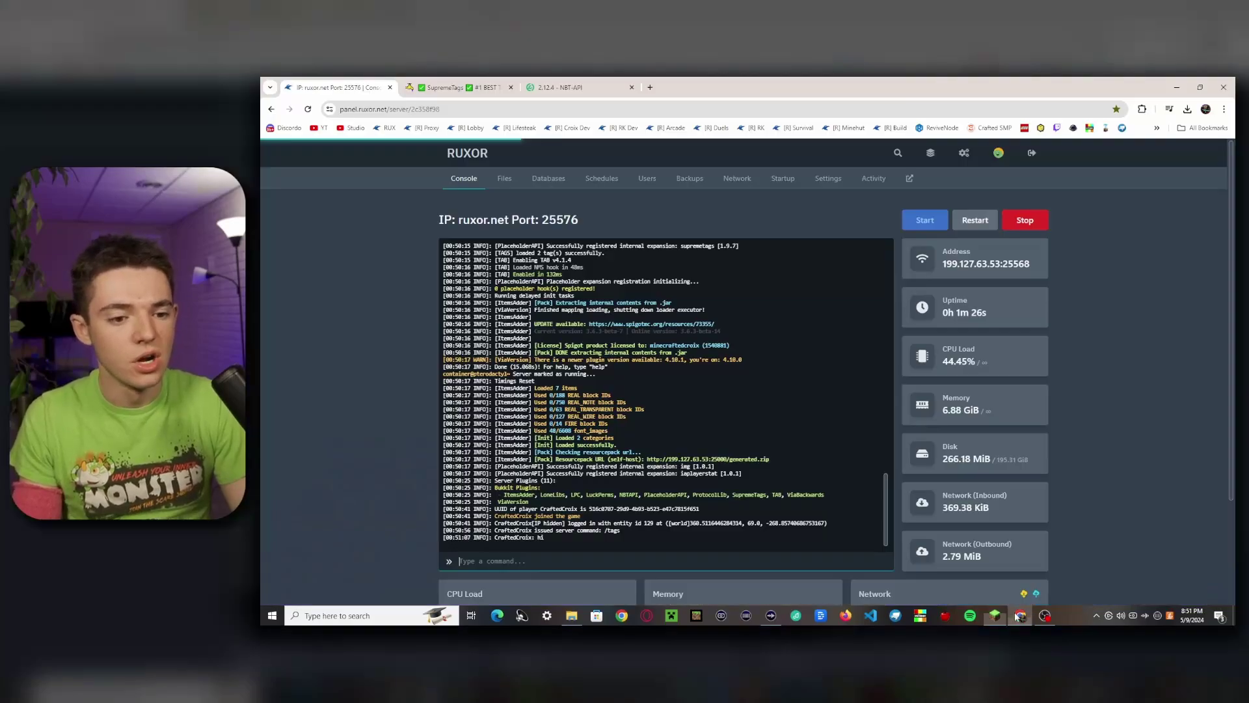
left_click(503, 180)
left_click(498, 361)
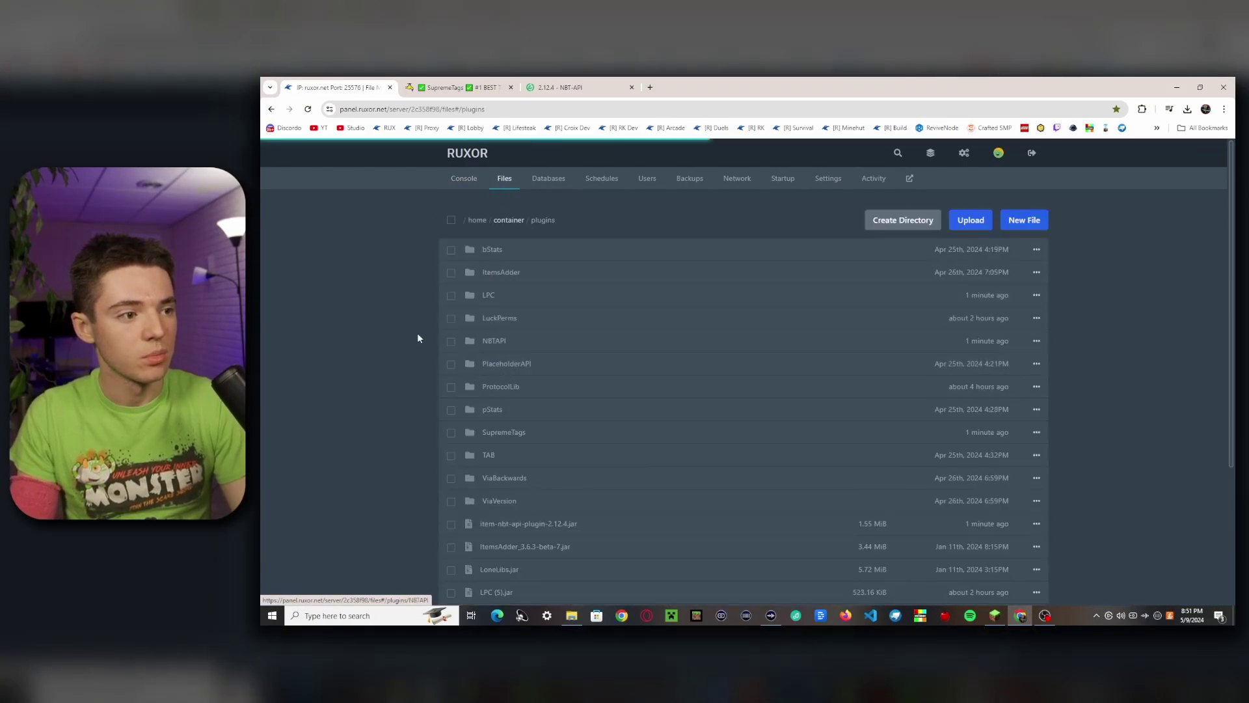
scroll(364, 307, "down", 5)
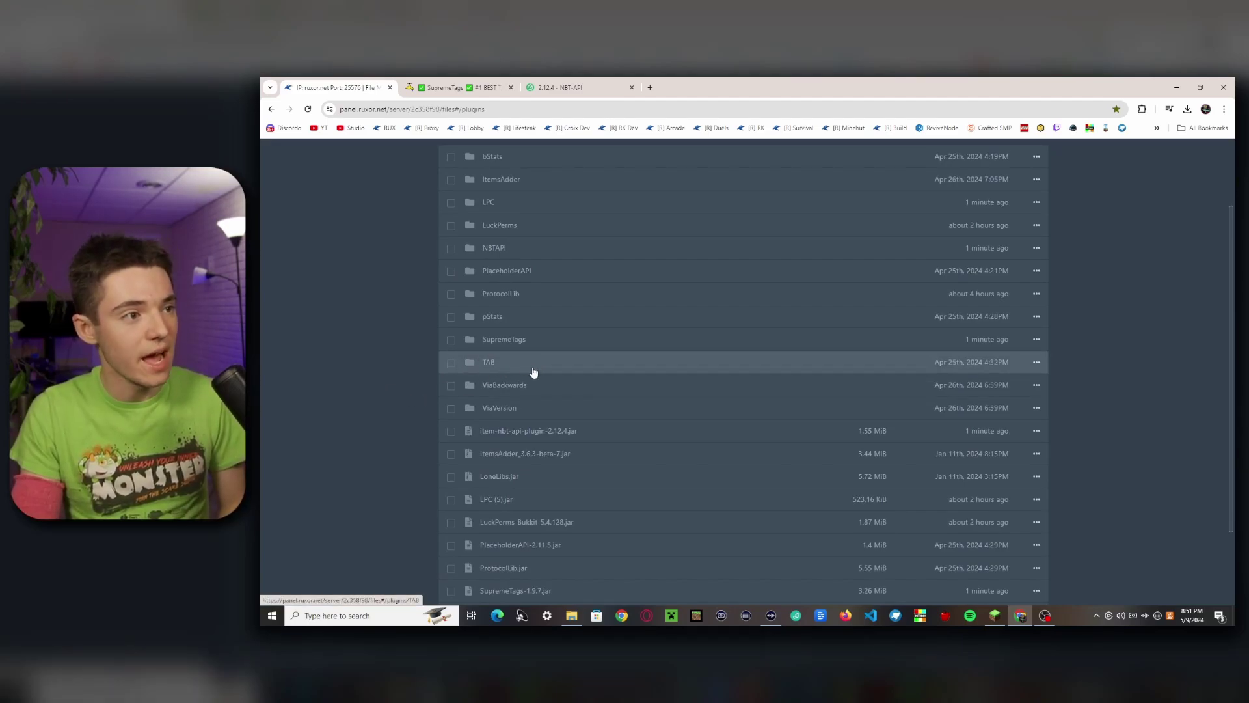
scroll(503, 352, "up", 2)
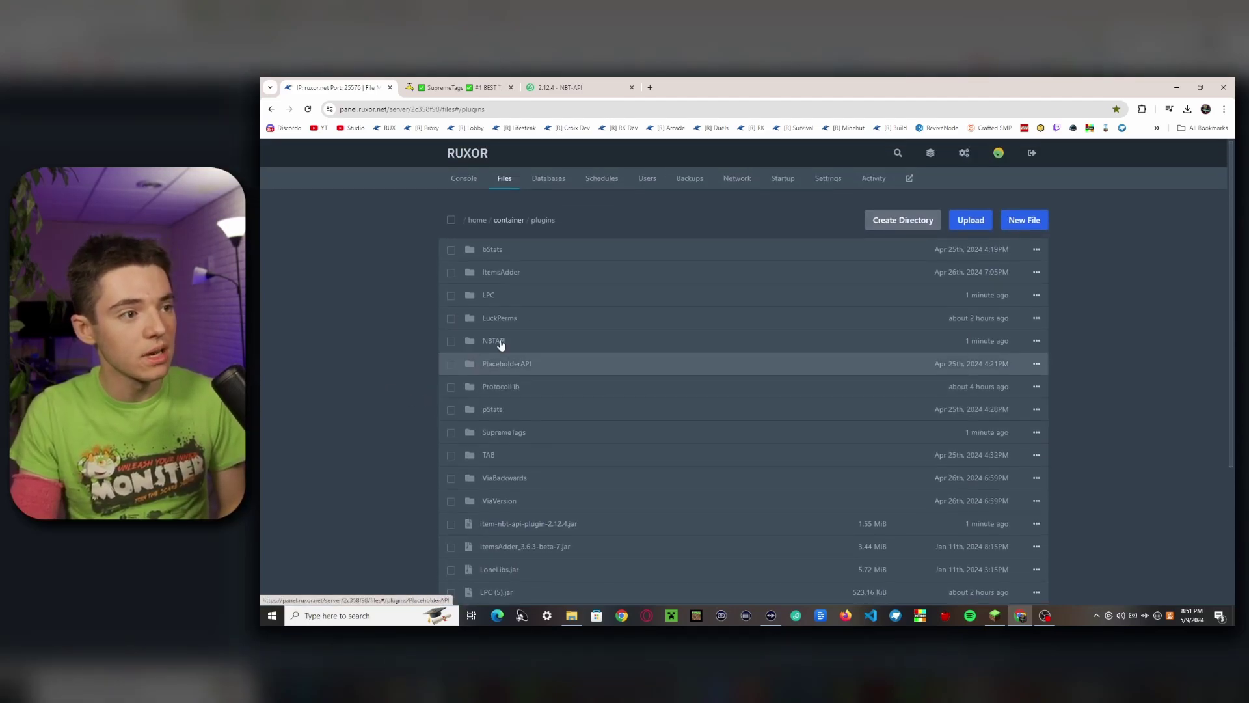
left_click(507, 300)
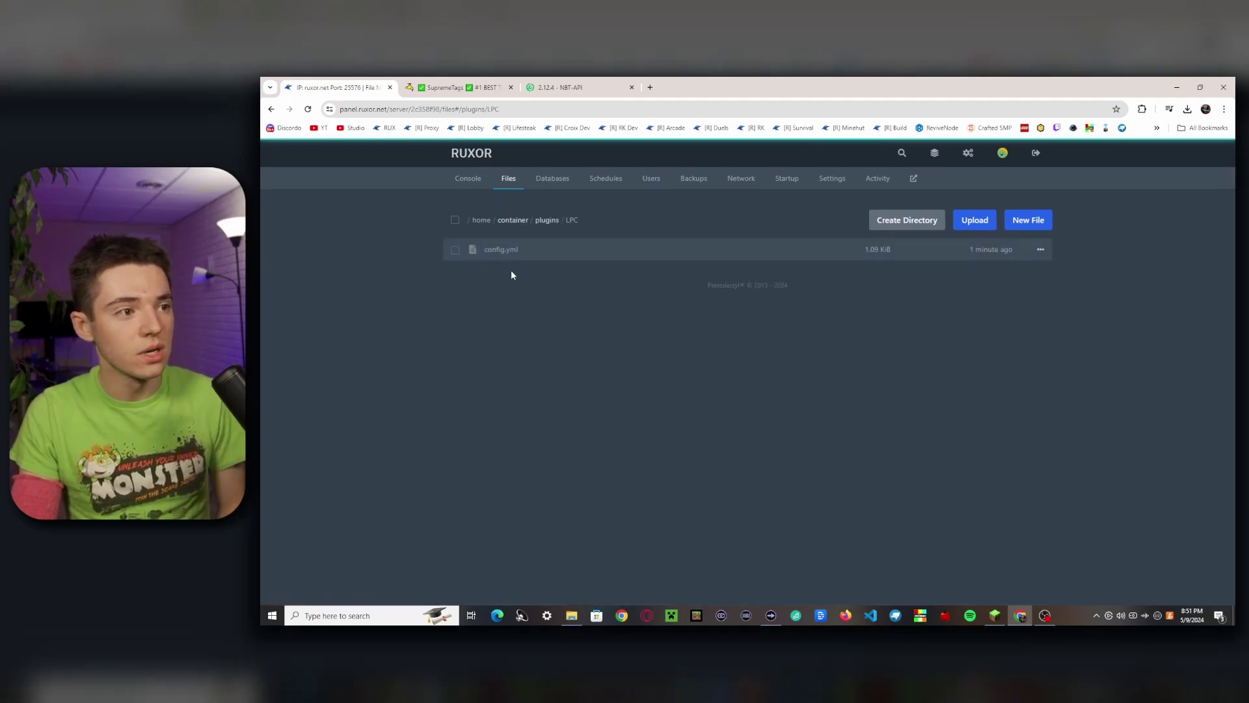
- Insert &r%supremetags_tag% after {name} in LPC's config.yml chat-format and save it
left_click(510, 251)
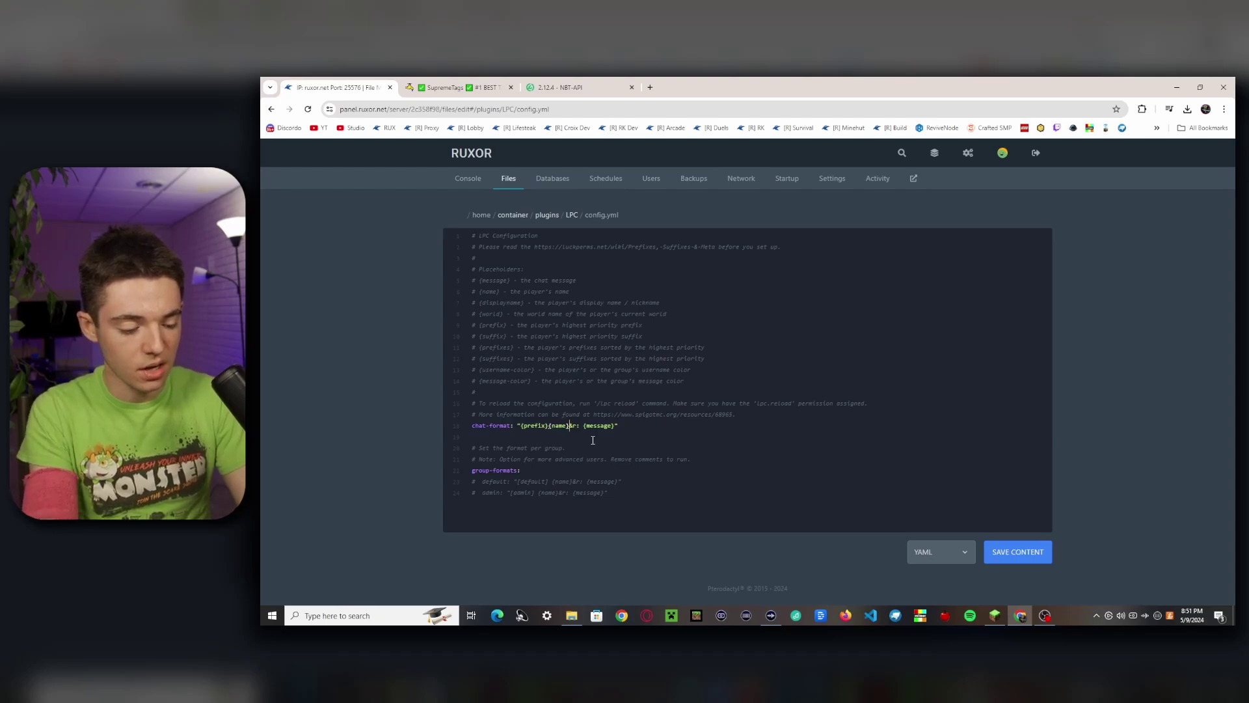
type("&r")
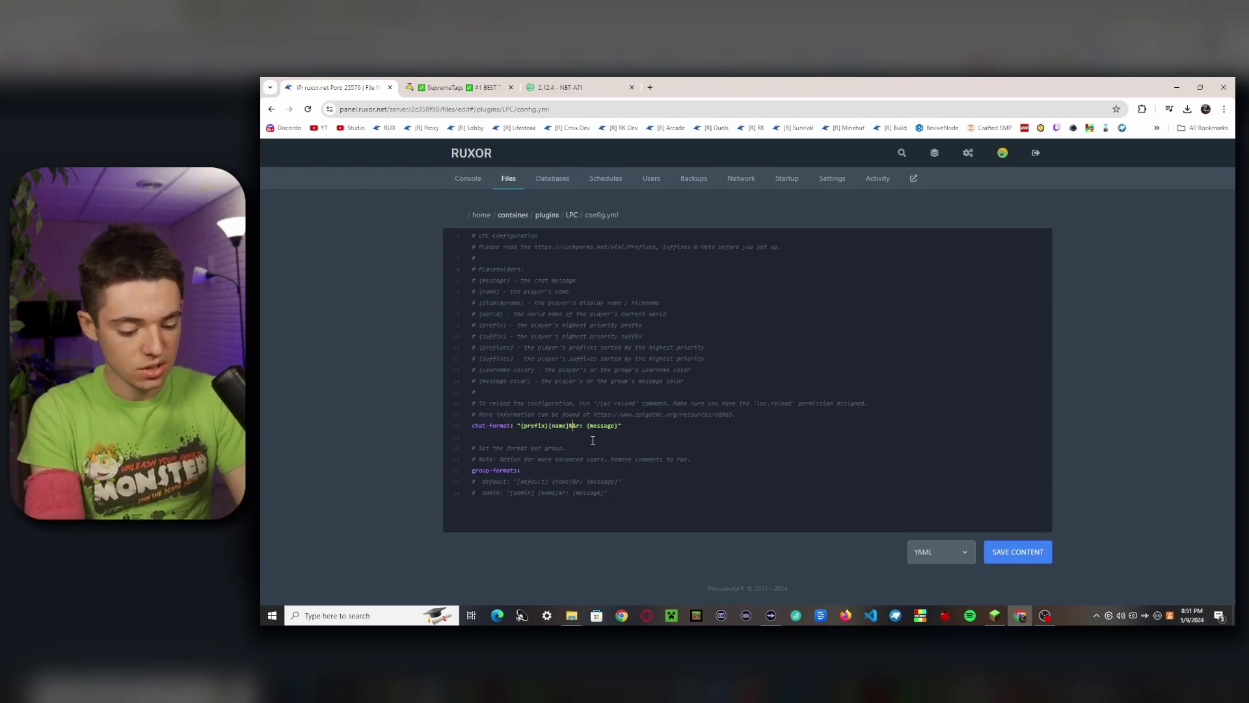
type("&r")
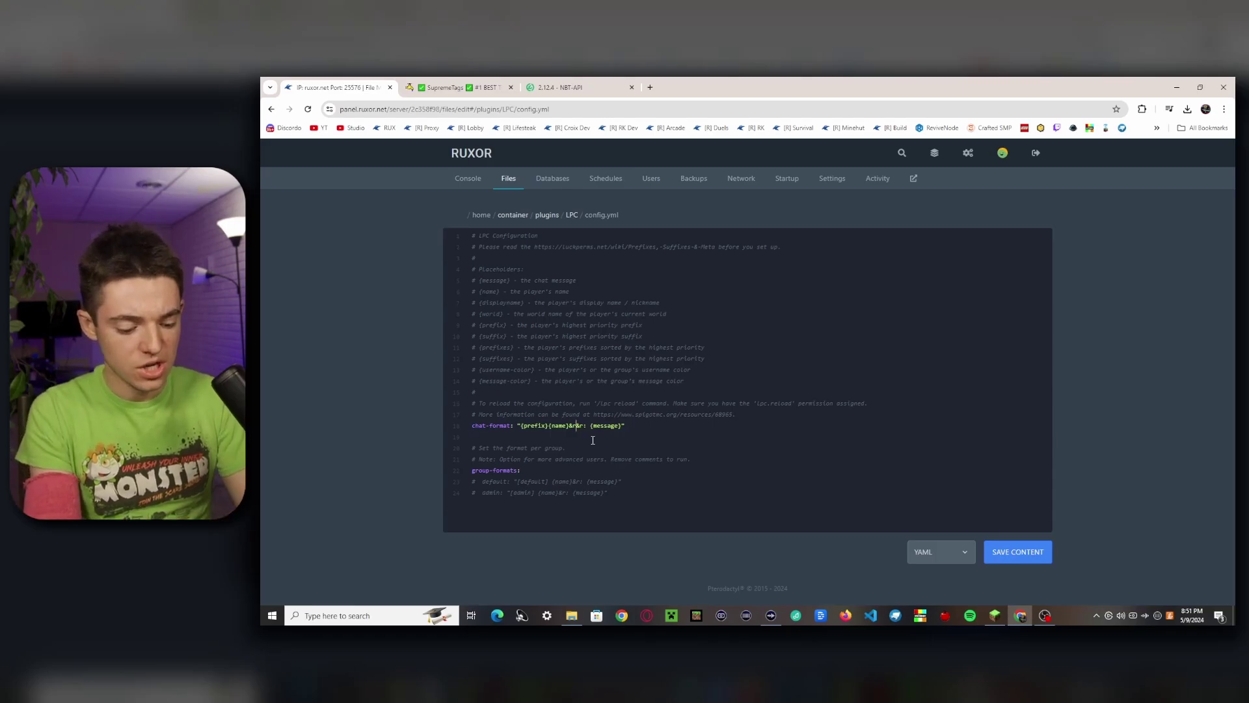
type("&r%")
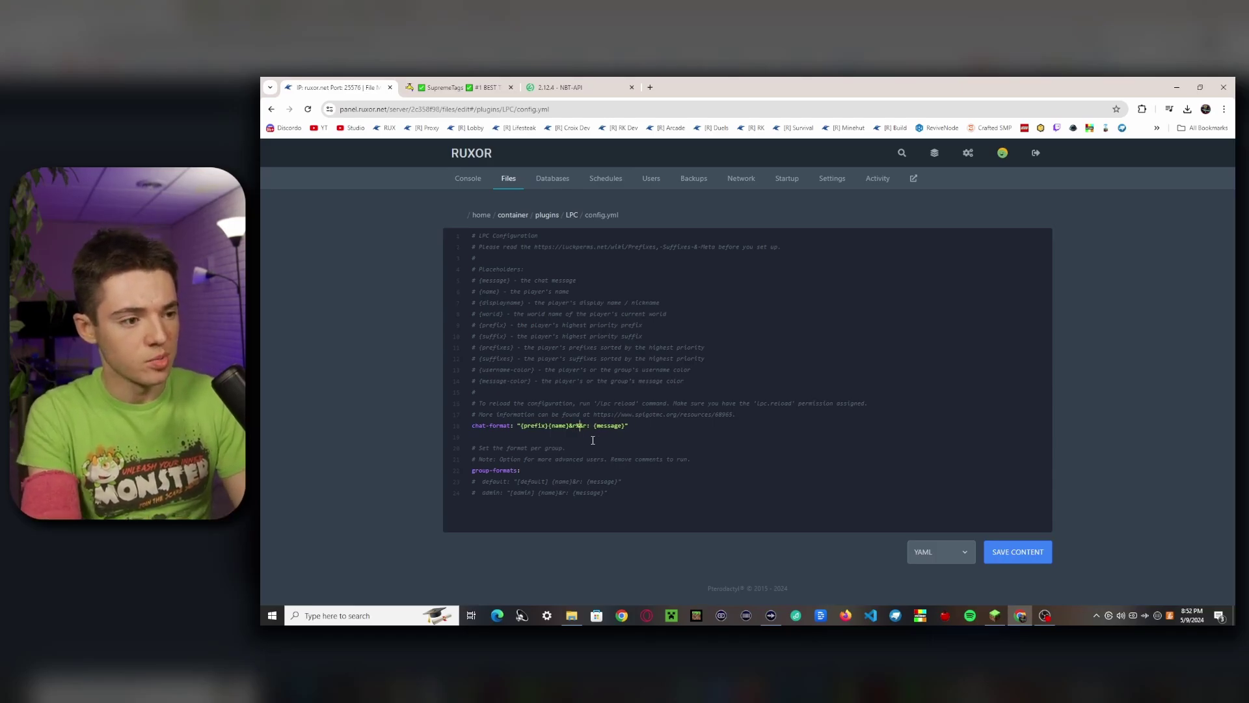
type("suprem")
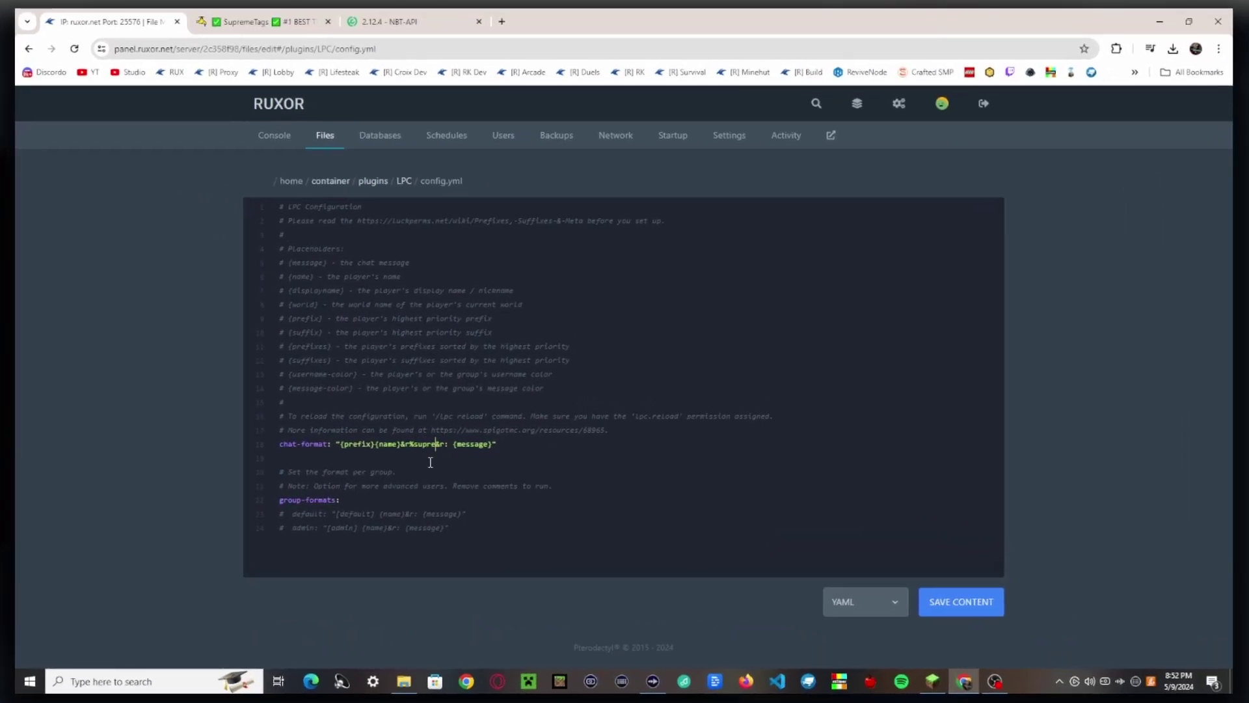
type("etags_tag%")
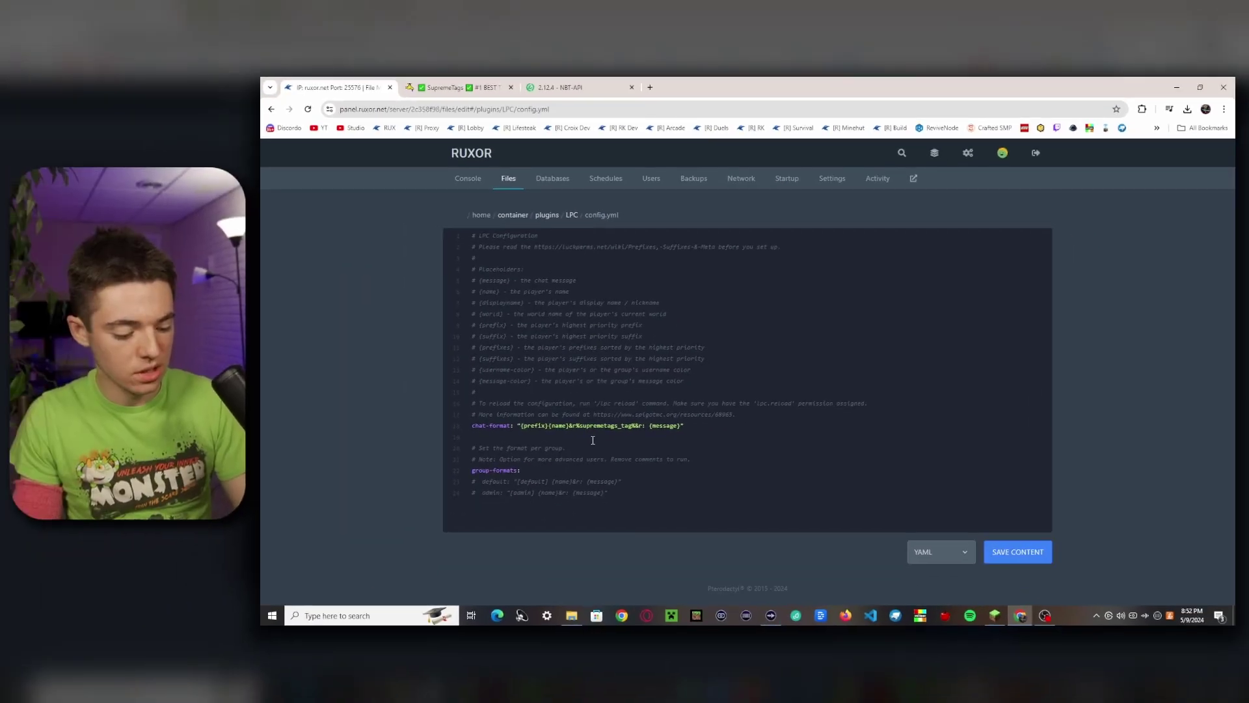
key("ctrl+s")
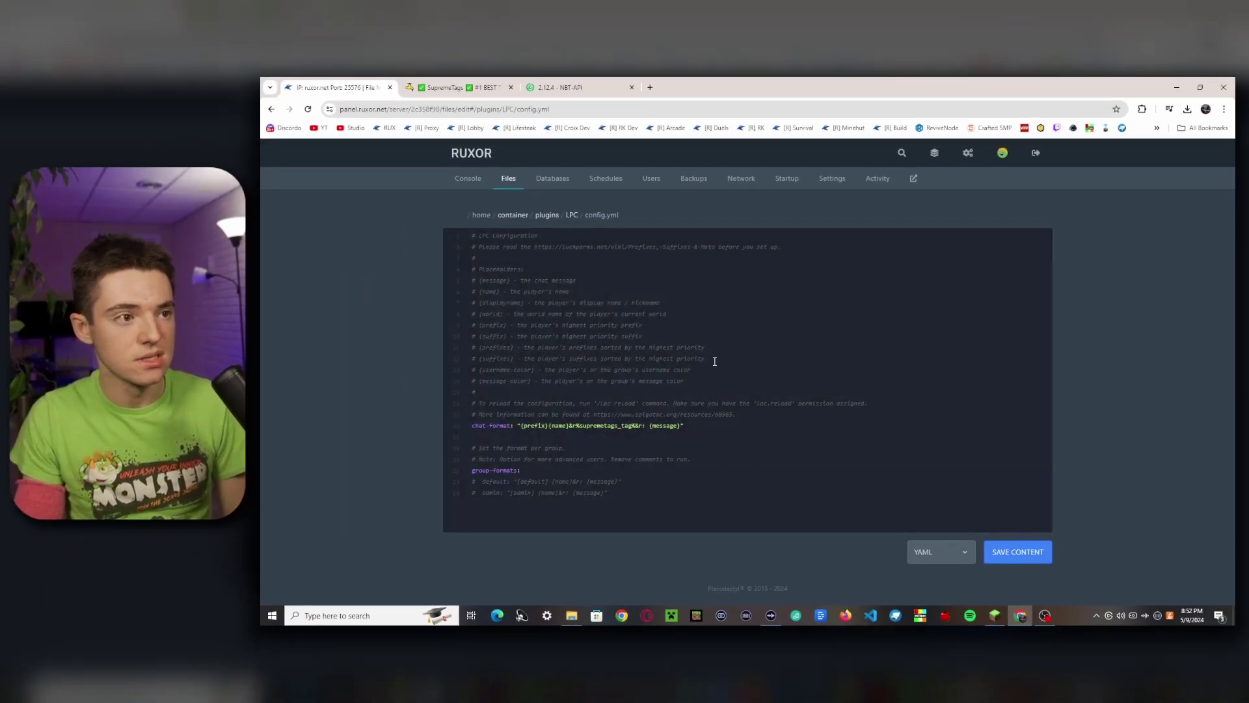
left_click(548, 215)
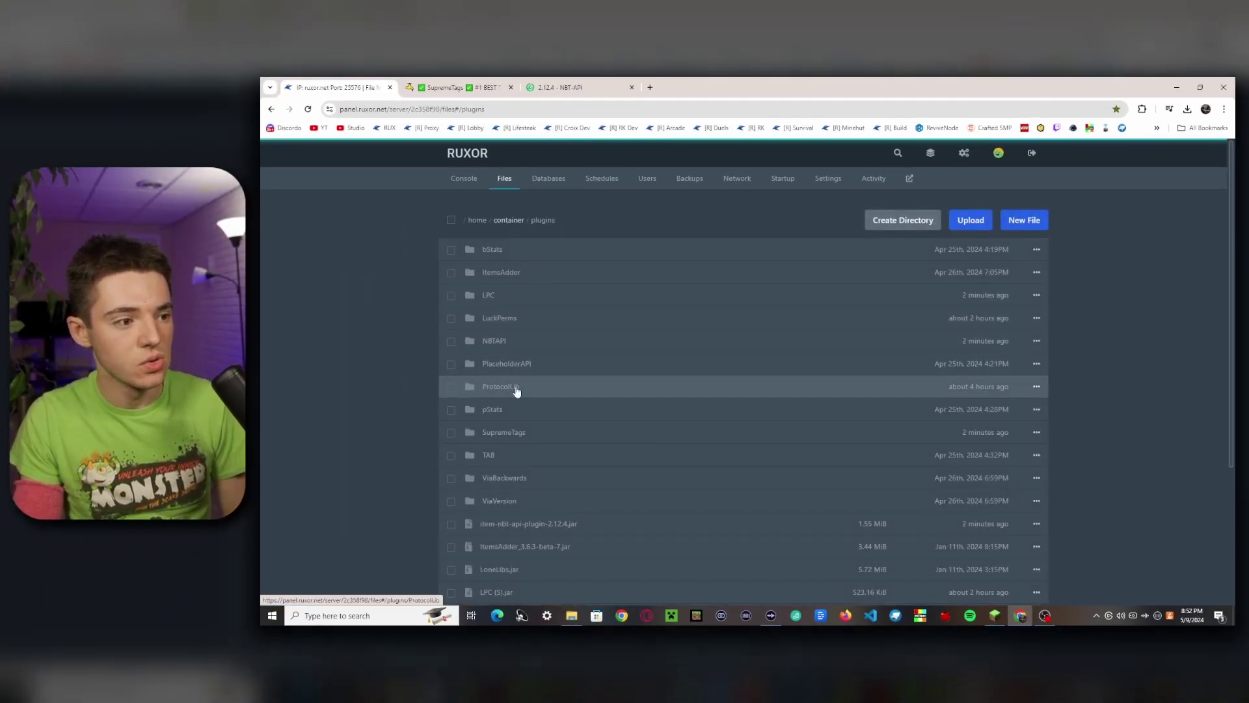
- Open TAB's groups.yml and set the _DEFAULT_ tabsuffix to &r%supremetags_tag%
left_click(498, 453)
right_click(497, 451)
left_click(435, 421)
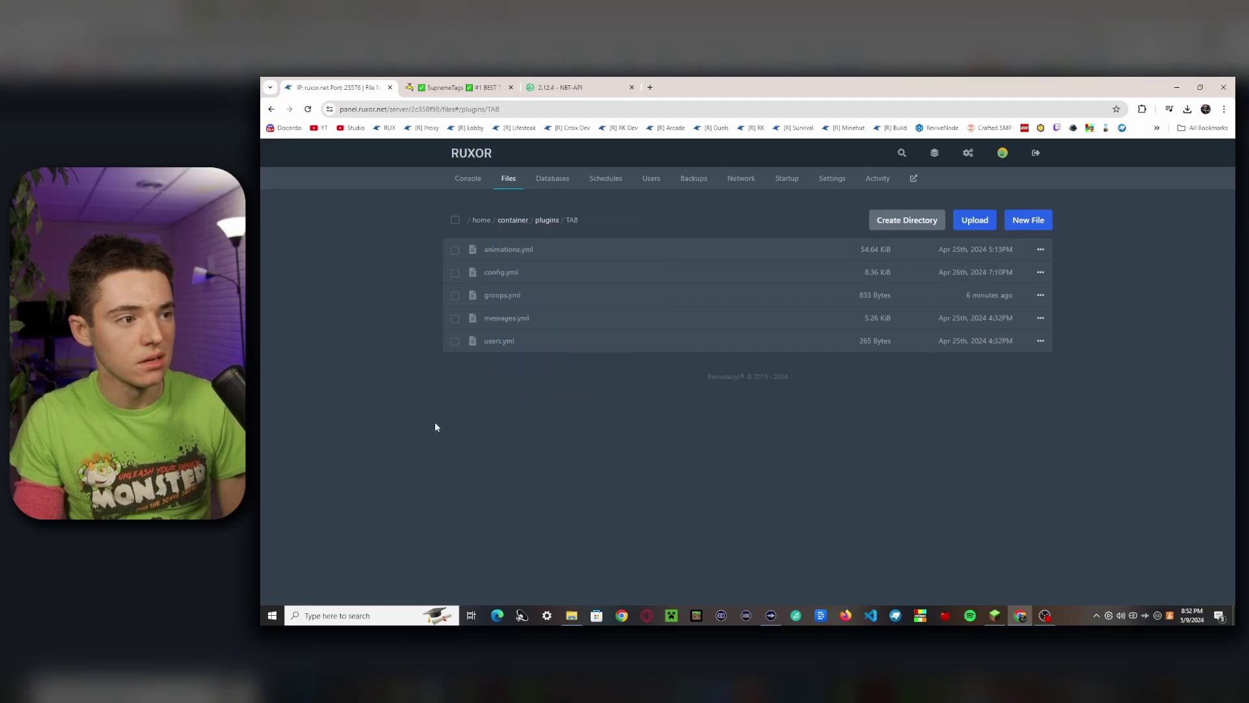
left_click(577, 290)
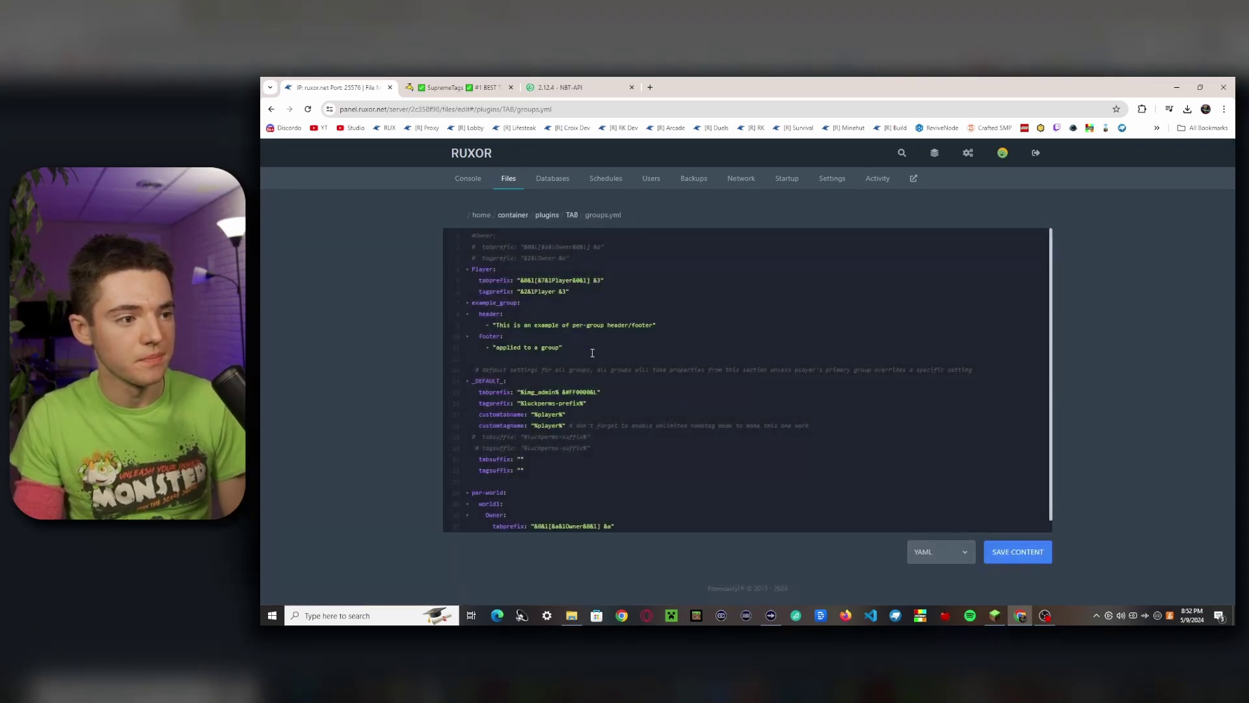
scroll(635, 398, "down", 1)
left_click(632, 400)
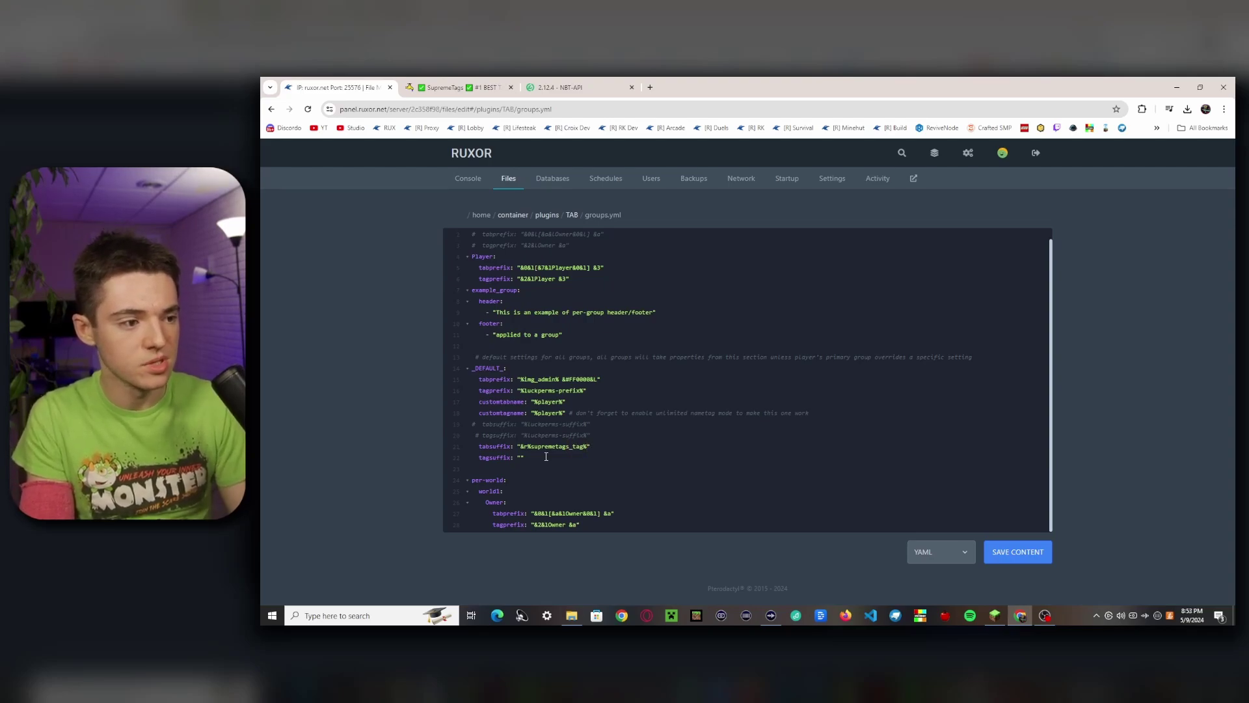
- Copy that value into the _DEFAULT_ tagsuffix and save groups.yml
left_click(595, 440)
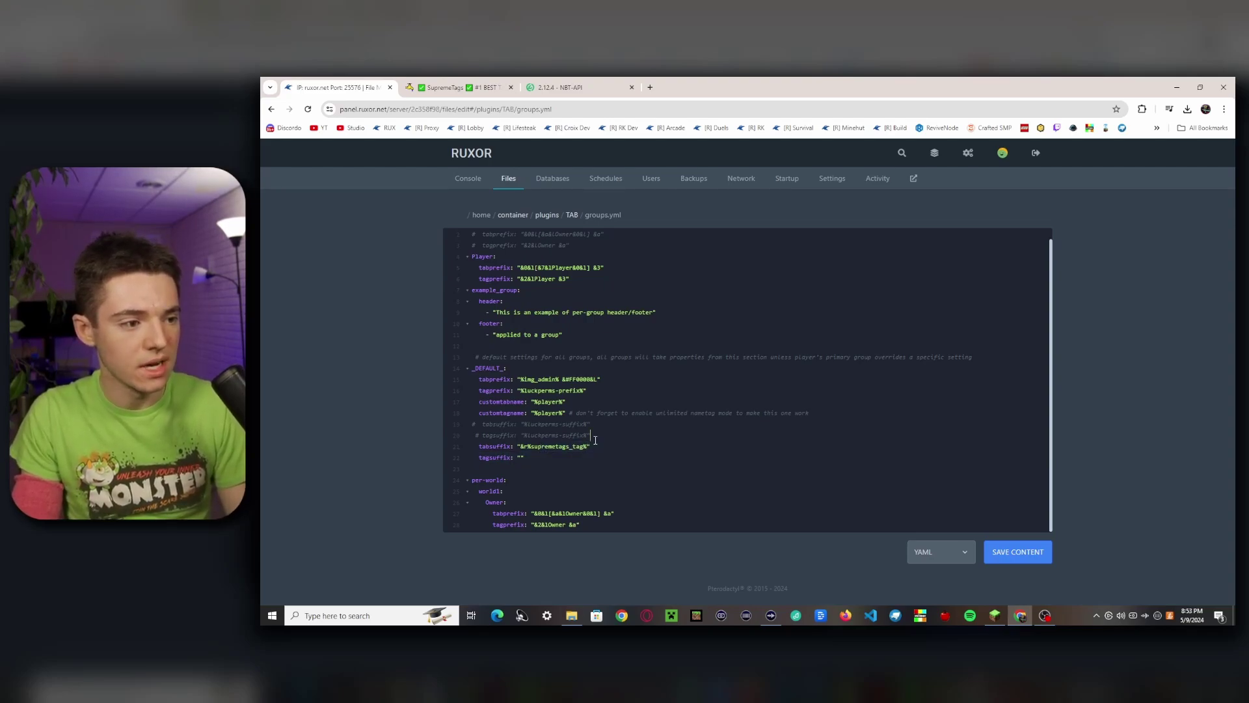
left_click_drag(591, 446, 516, 448)
key("ctrl+c")
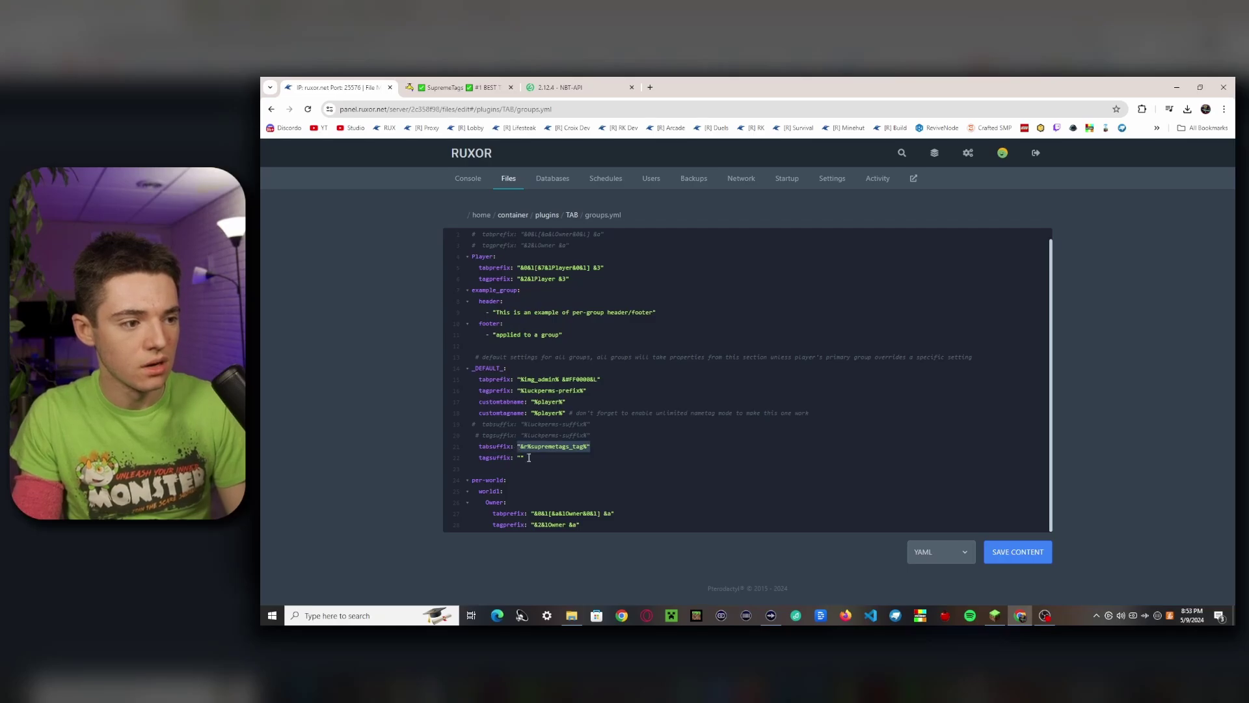
left_click(532, 459)
key("ctrl+v")
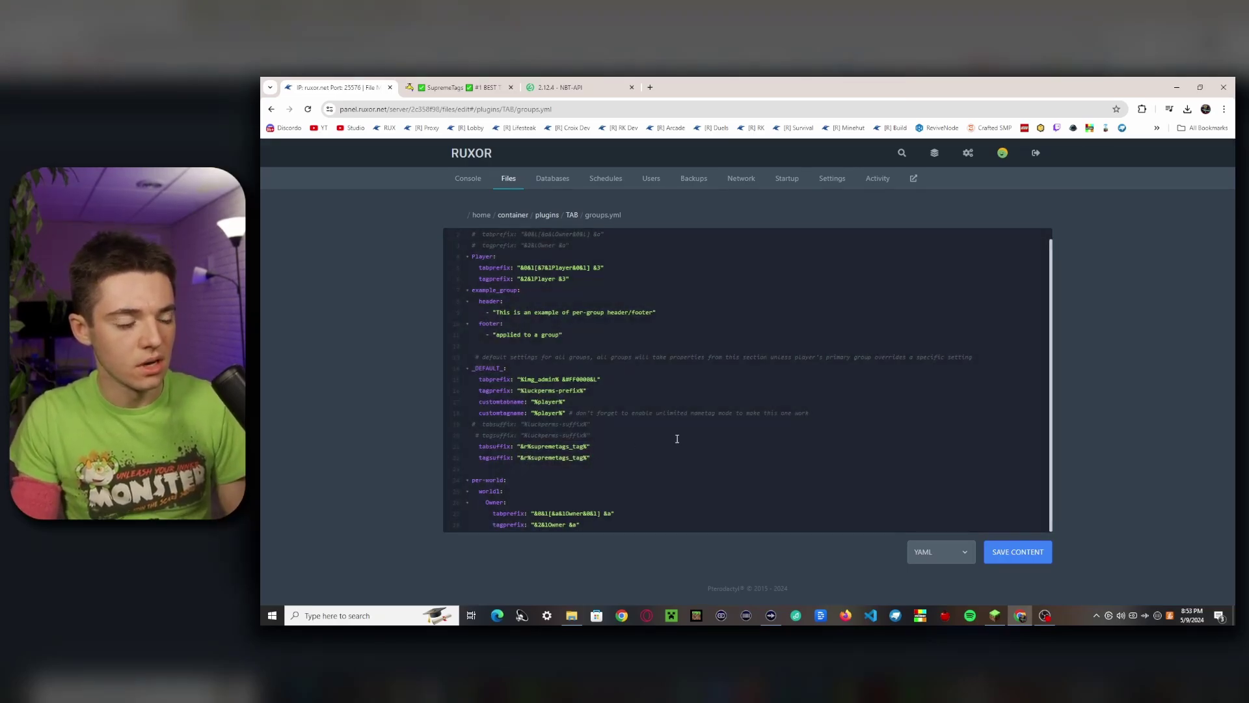
left_click(1017, 552)
key("alt+Tab")
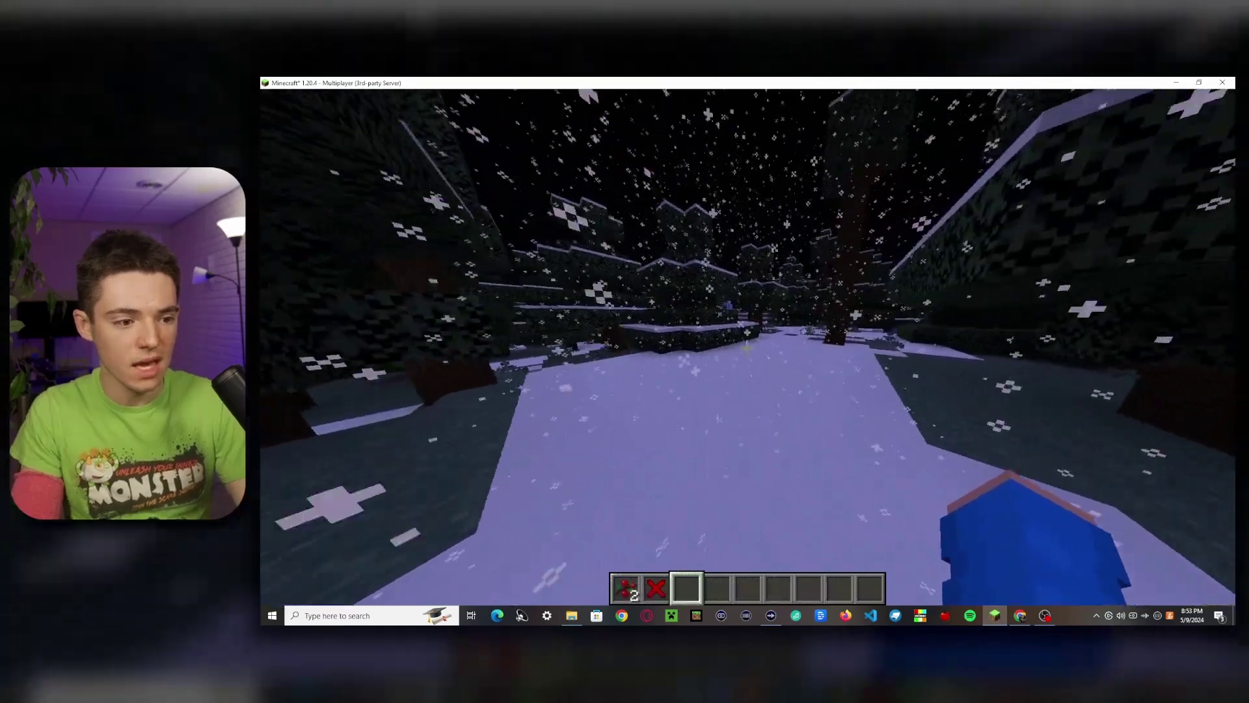
- Reload both plugins in Minecraft with /tab reload and /lpc reload
key("slash")
type("tab reload")
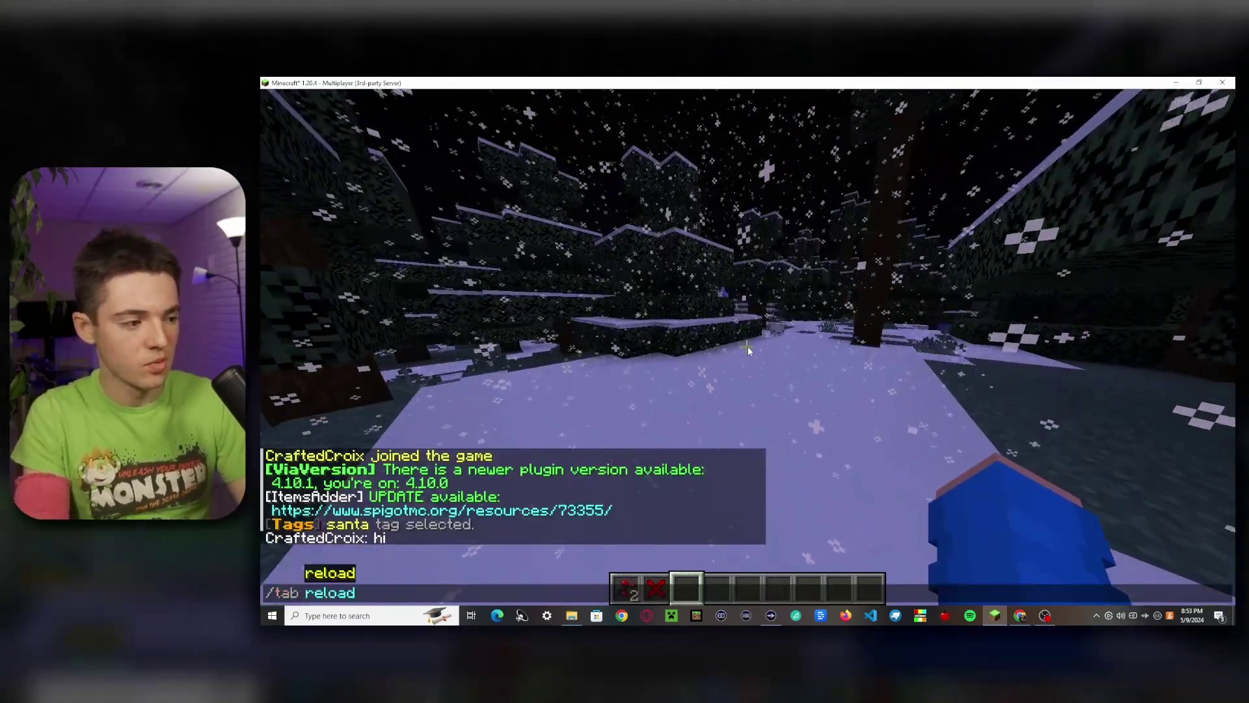
key("Return")
key("slash")
type("lpc rel")
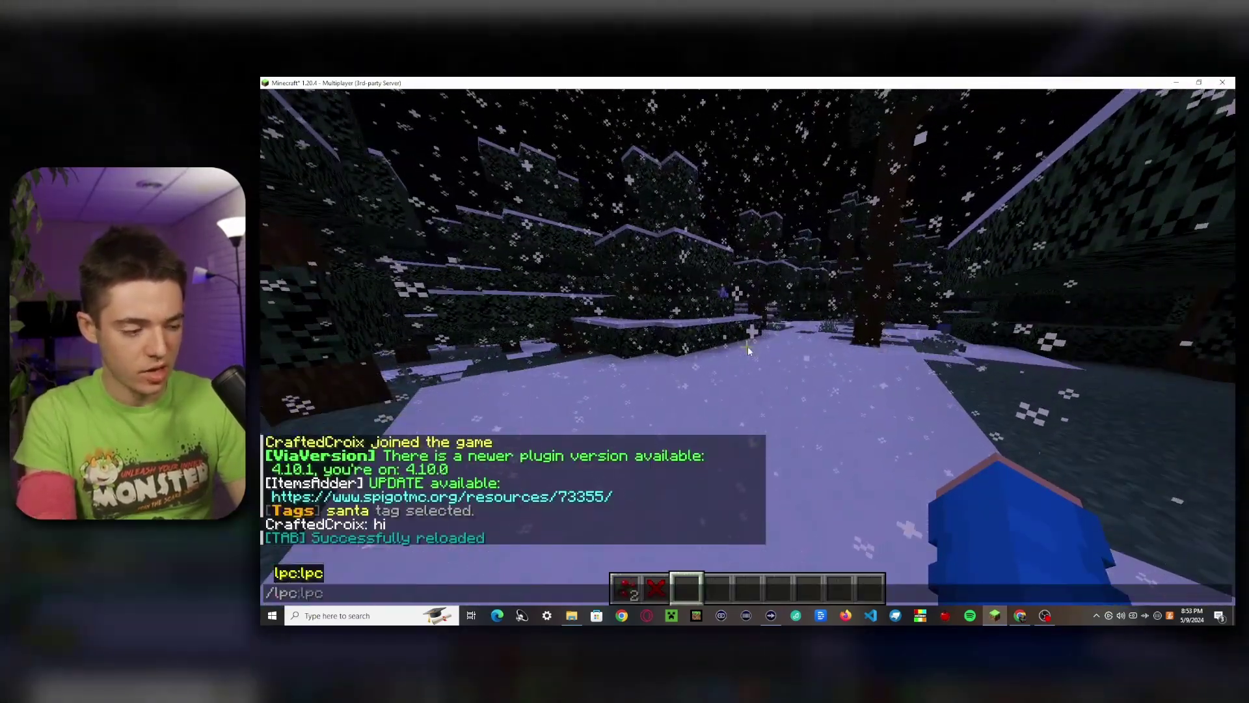
type("oad")
key("Return")
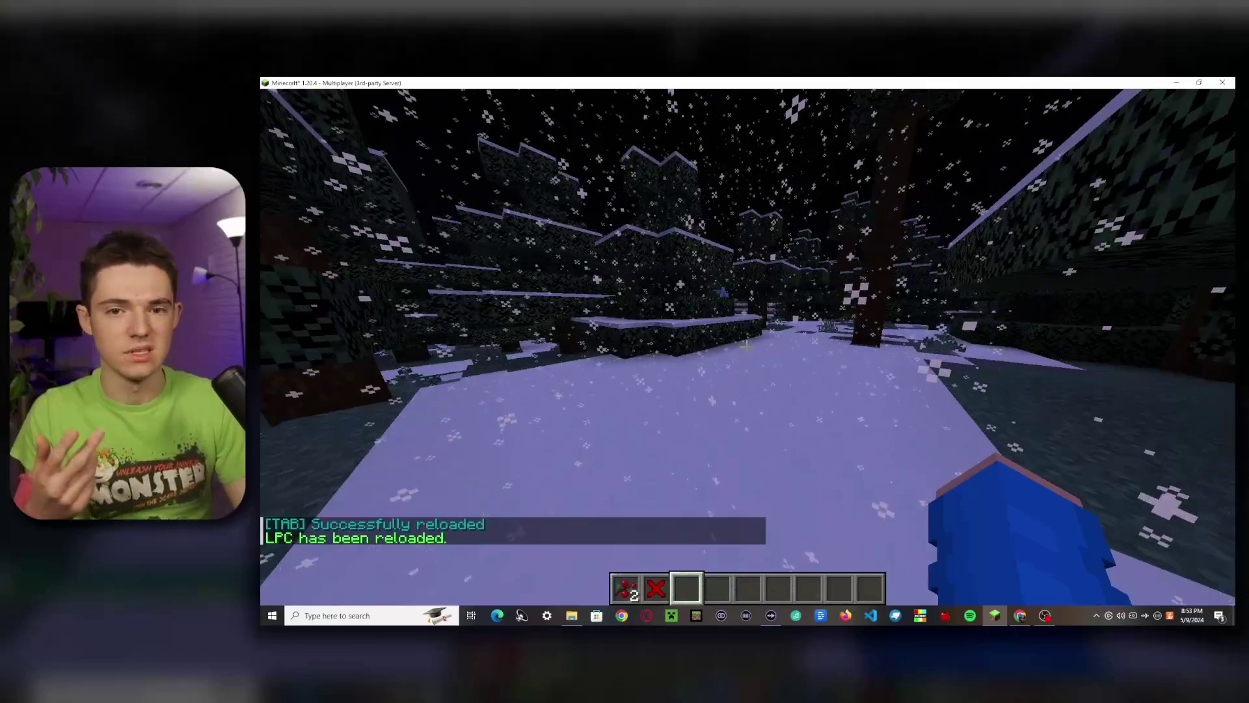
- Verify the Santa tag in the tab list and send 'hi' in chat
key("Tab")
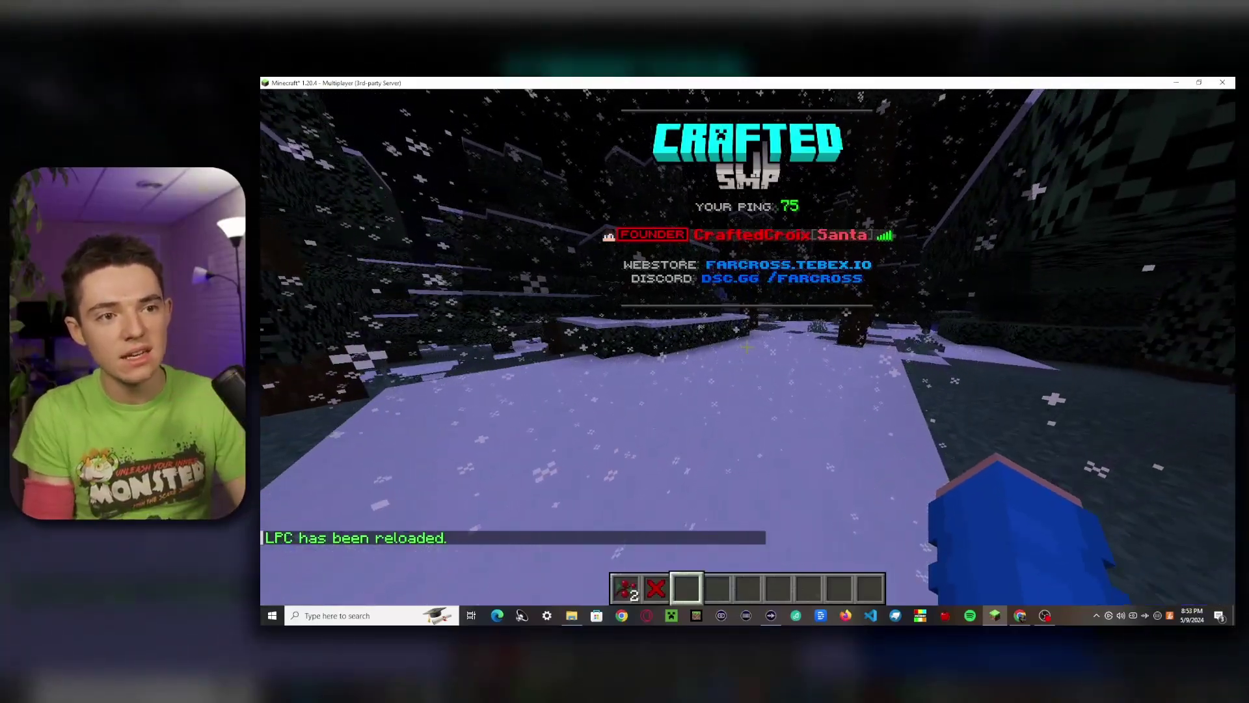
type("ta]: hi")
key("Return")
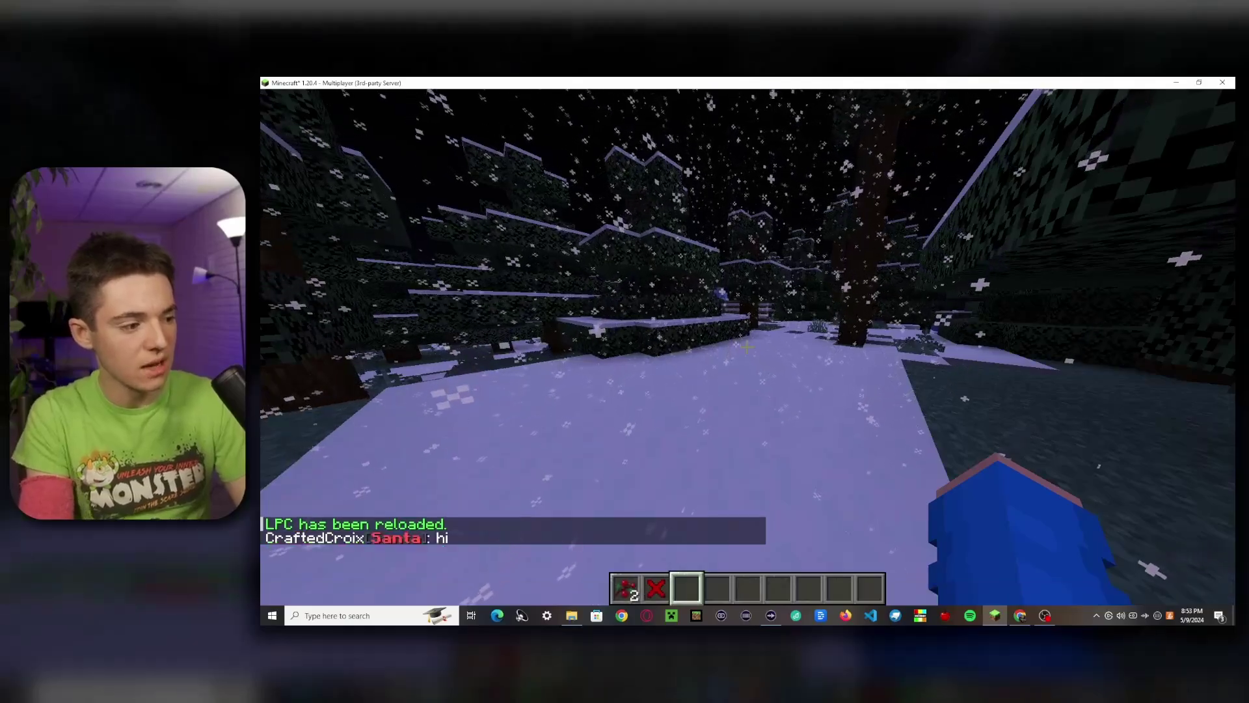